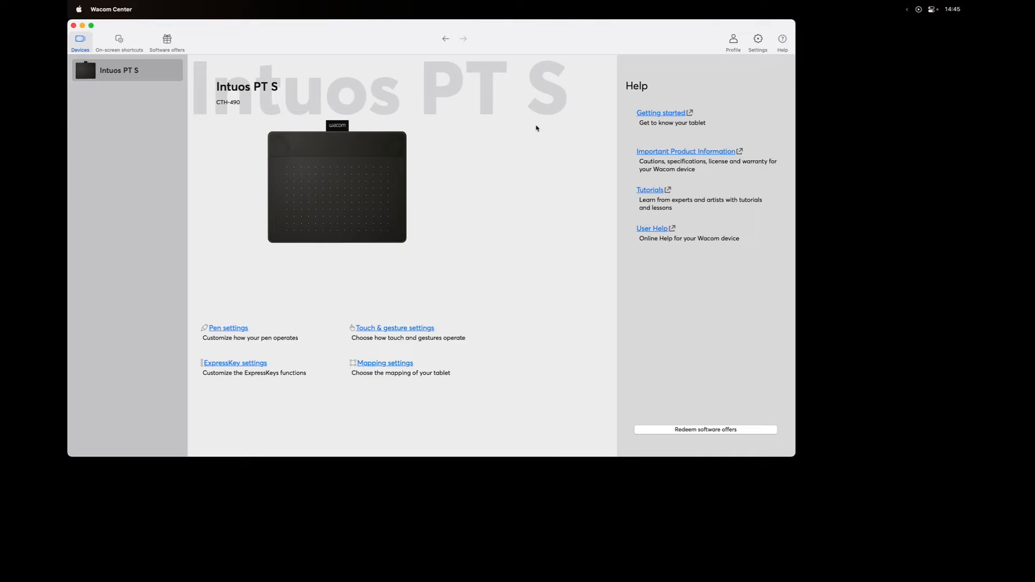
Step: Open the tablet's ExpressKeys settings for all other applications and turn on Show Express view
{"action": "left_click", "coordinate": [240, 329]}
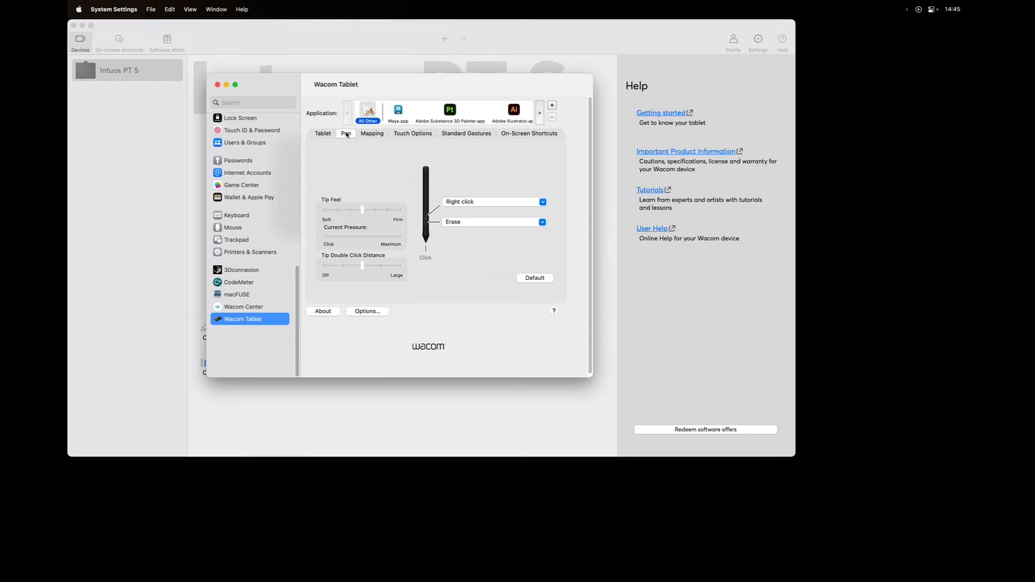
{"action": "left_click", "coordinate": [319, 136]}
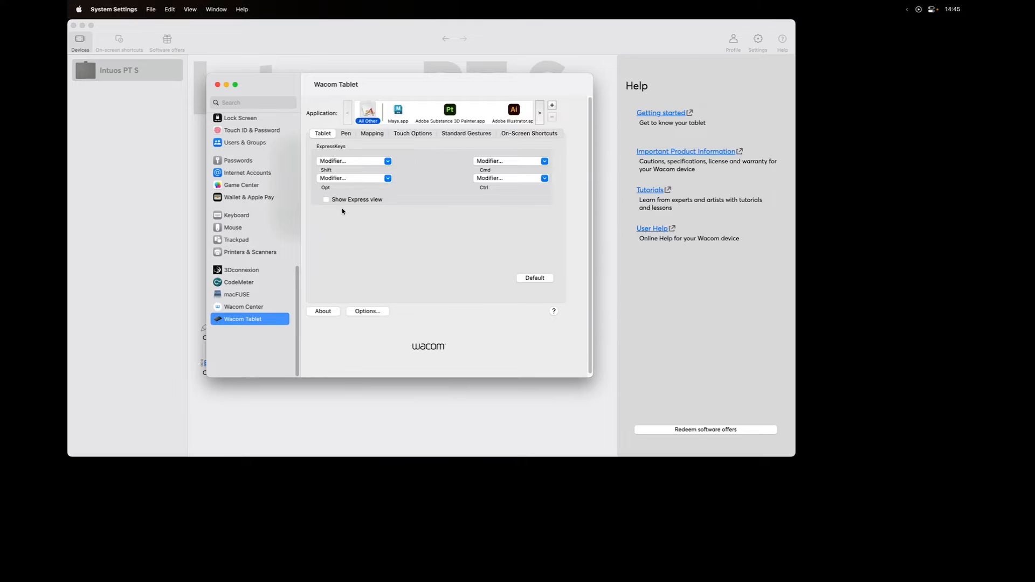
{"action": "left_click", "coordinate": [326, 199]}
Step: Test the ExpressKeys one after another and examine how the Express view overlay displays the Shift, Option, Command and Control assignments
{"action": "key", "text": "shift"}
{"action": "key", "text": "alt"}
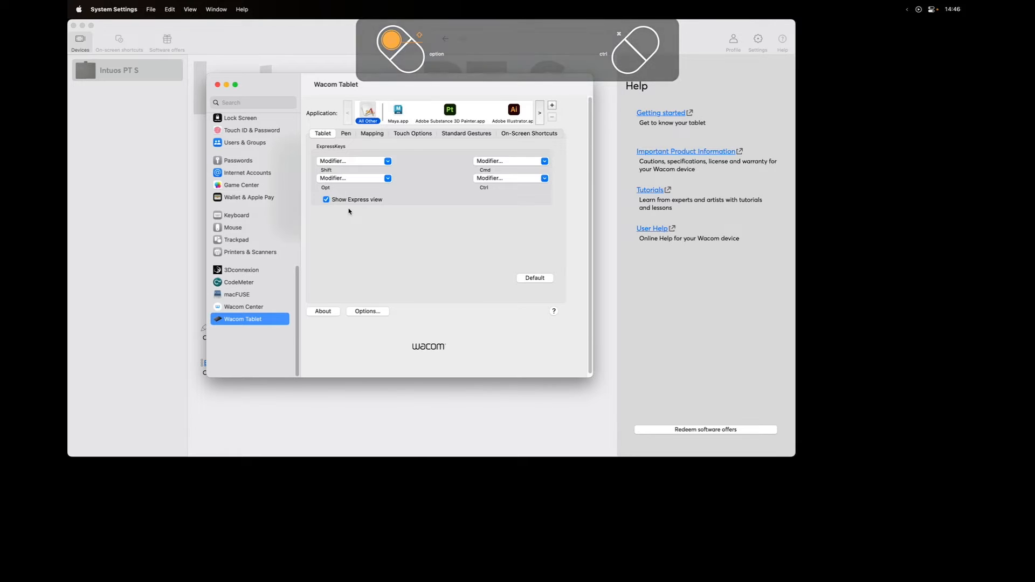
{"action": "key", "text": "ctrl"}
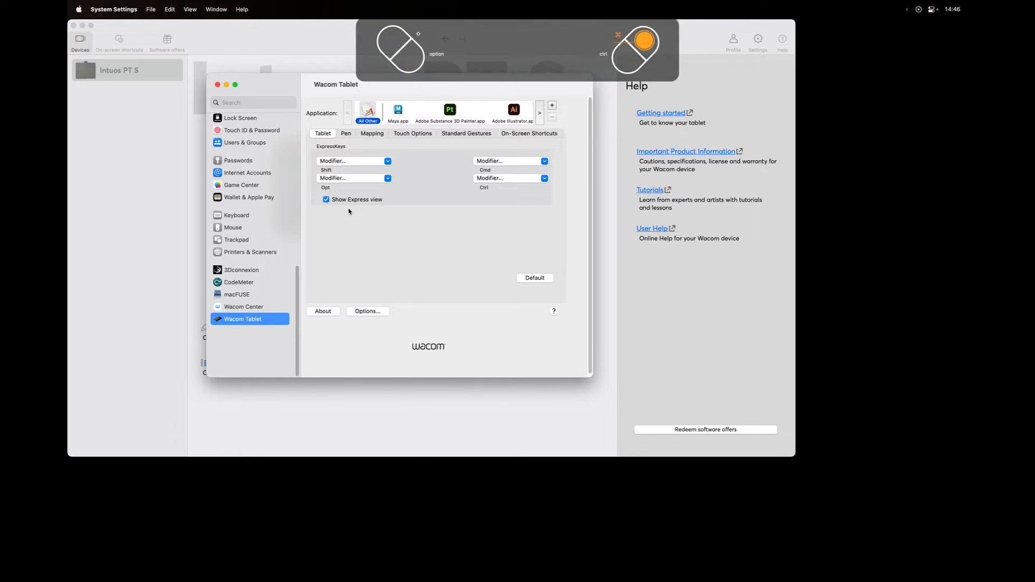
{"action": "key", "text": "shift"}
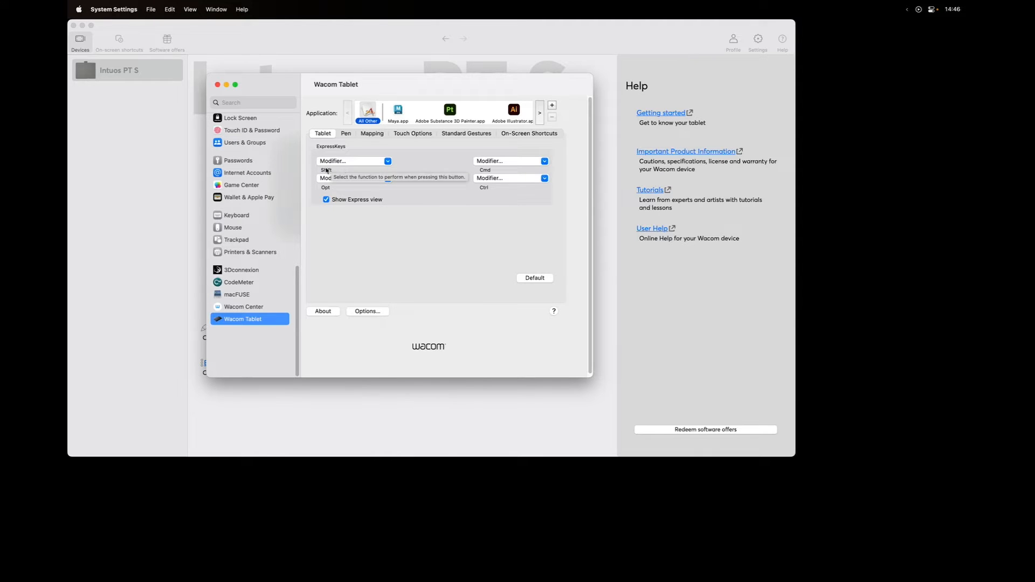
{"action": "key", "text": "shift"}
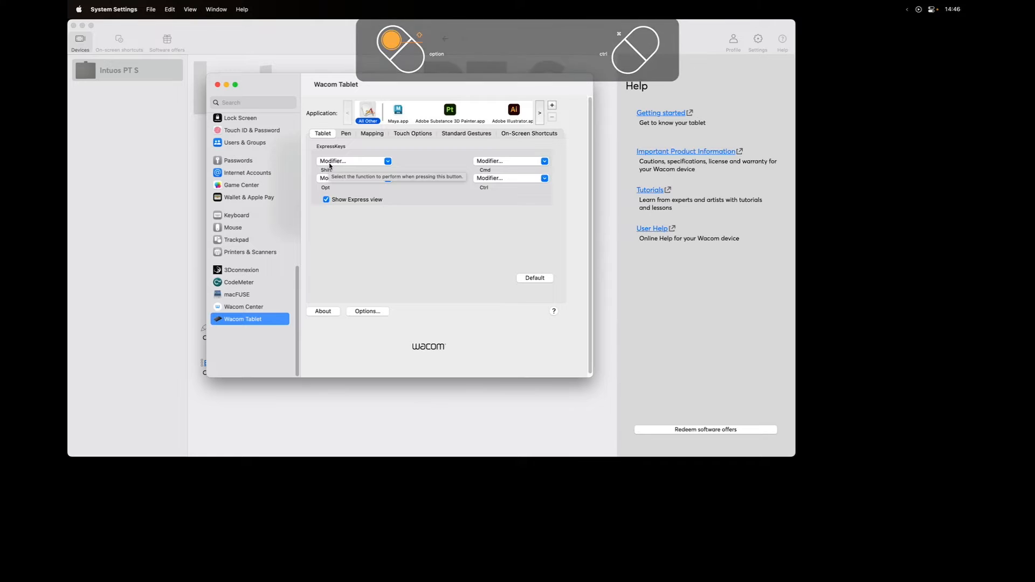
{"action": "key", "text": "alt"}
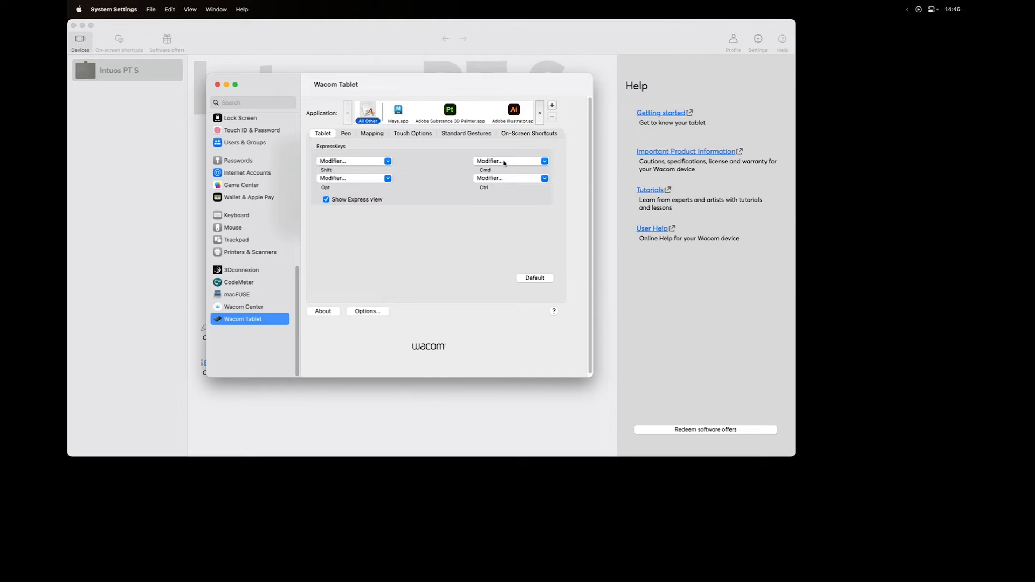
{"action": "key", "text": "ctrl"}
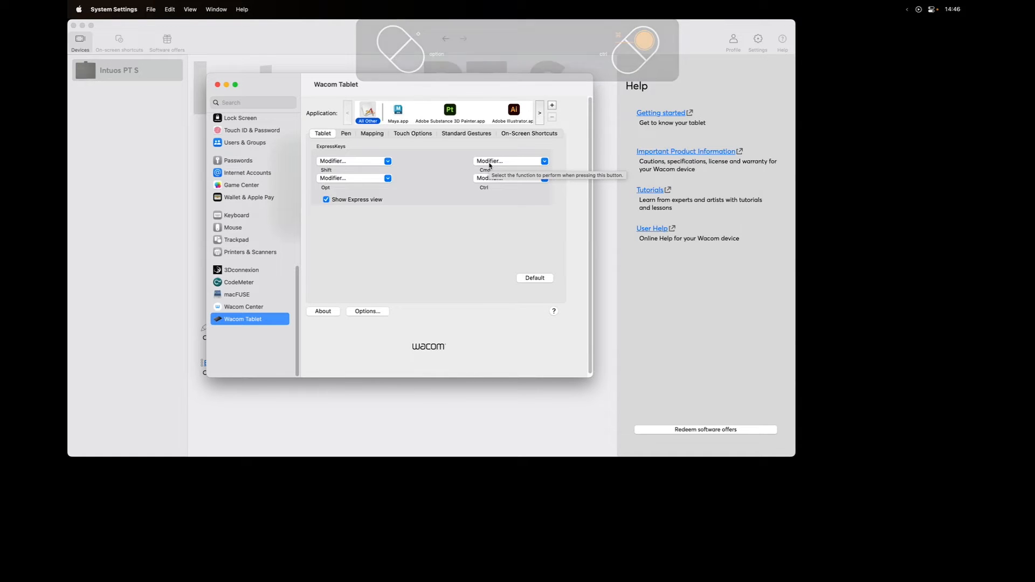
{"action": "key", "text": "ctrl"}
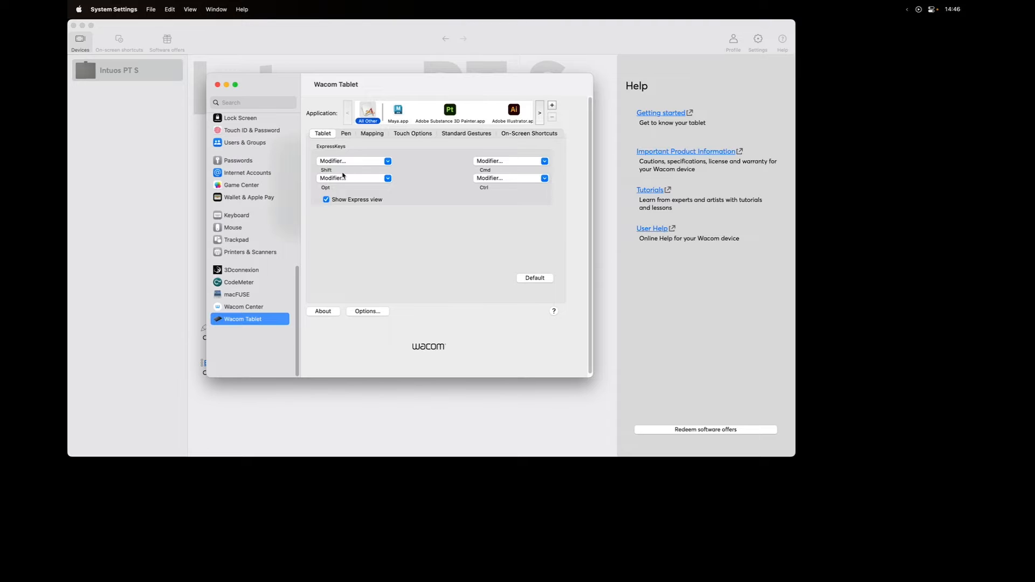
{"action": "key", "text": "alt"}
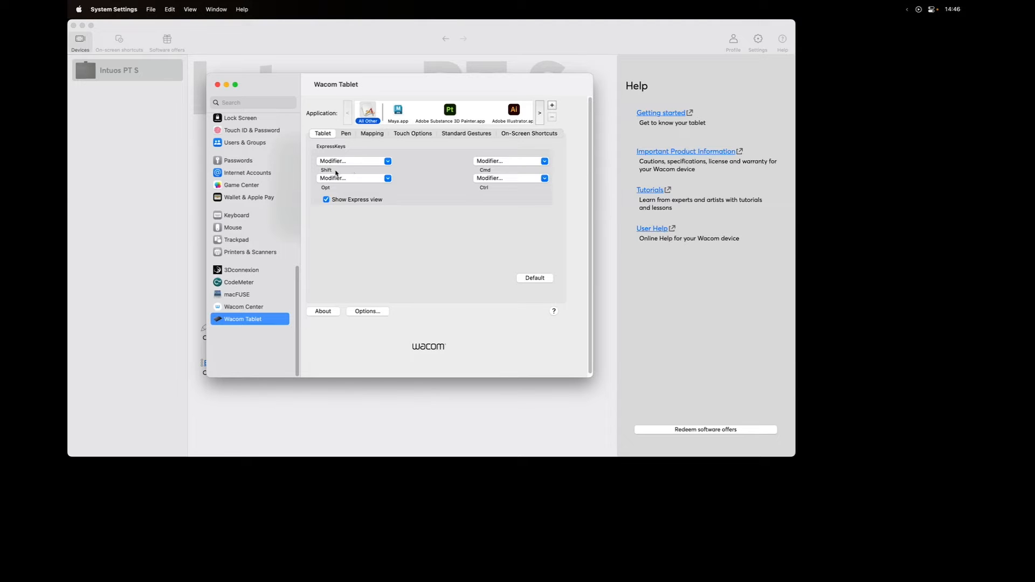
Step: For Maya.app, assign the Shift modifier to the upper-left ExpressKey and the Option modifier to the lower-left one
{"action": "left_click", "coordinate": [401, 117]}
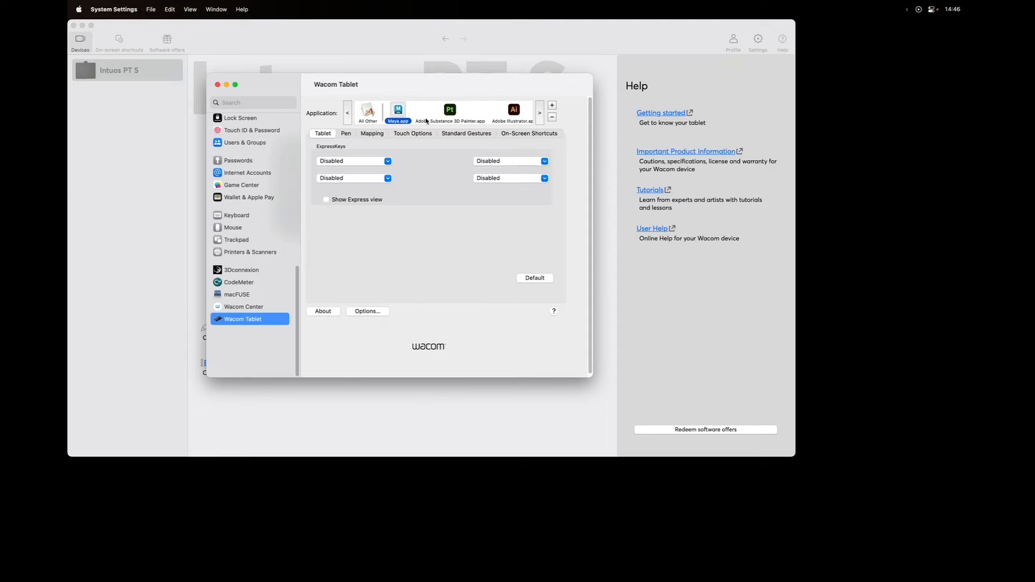
{"action": "left_click", "coordinate": [387, 161]}
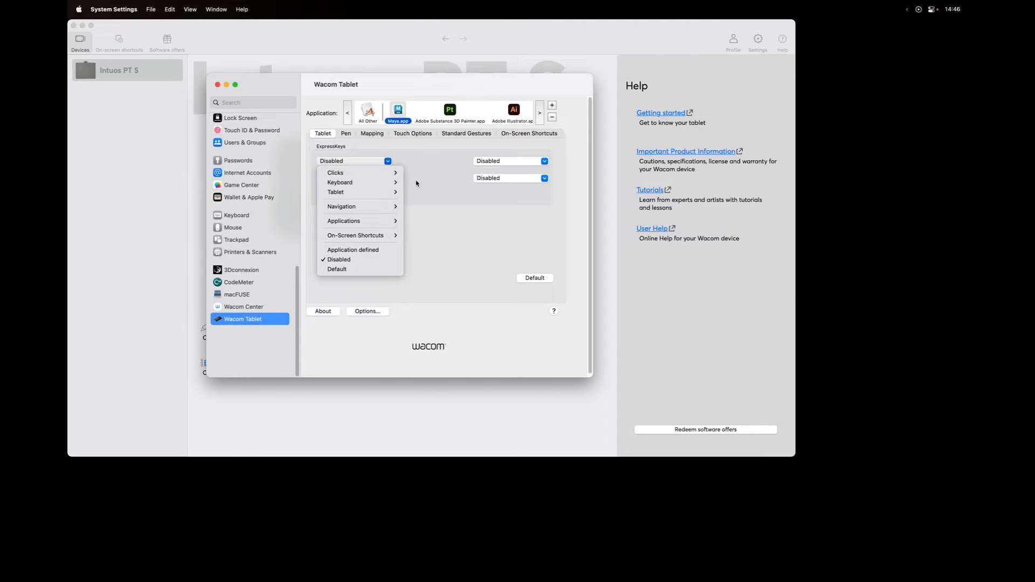
{"action": "mouse_move", "coordinate": [374, 185]}
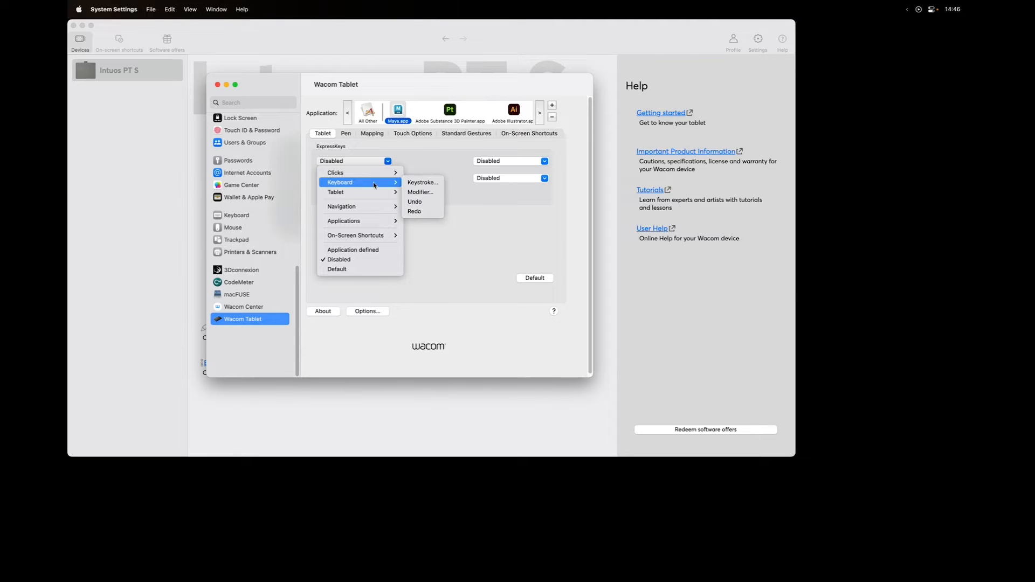
{"action": "left_click", "coordinate": [422, 192]}
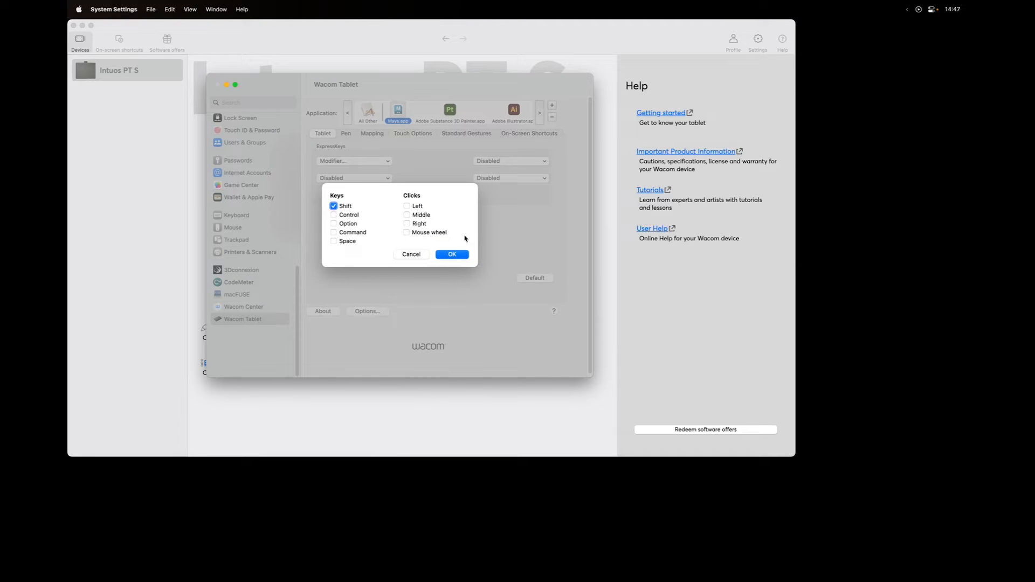
{"action": "left_click", "coordinate": [452, 255]}
{"action": "left_click", "coordinate": [386, 178]}
{"action": "mouse_move", "coordinate": [395, 201]}
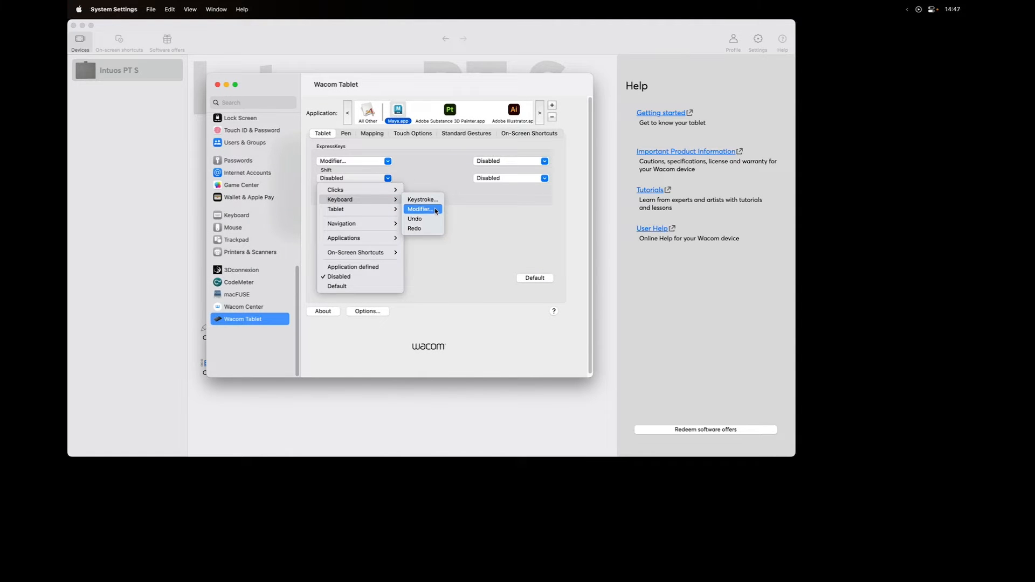
{"action": "left_click", "coordinate": [421, 210]}
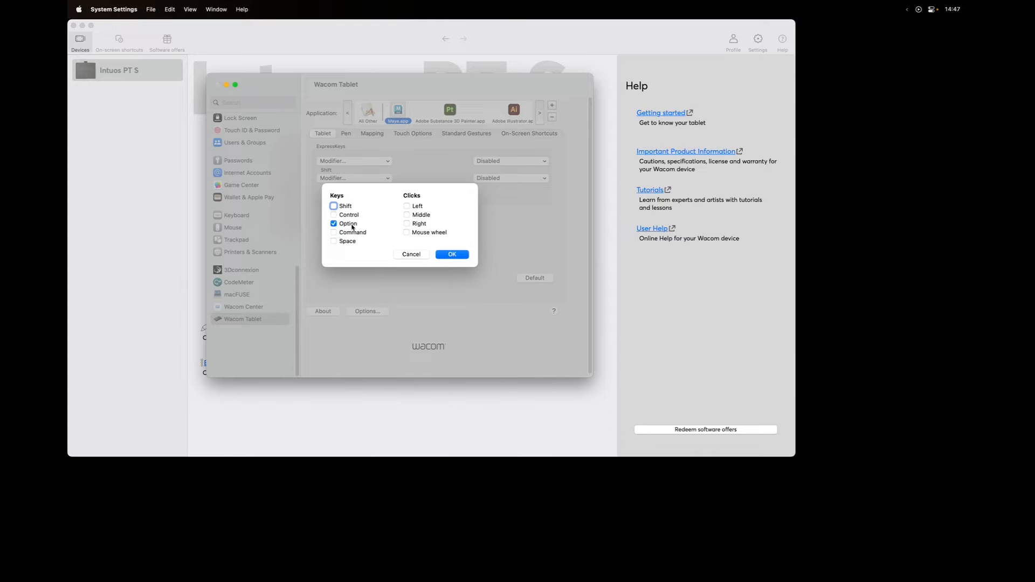
{"action": "left_click", "coordinate": [452, 255]}
Step: Assign the Command modifier to Maya's upper-right ExpressKey
{"action": "left_click", "coordinate": [517, 161]}
{"action": "mouse_move", "coordinate": [520, 181]}
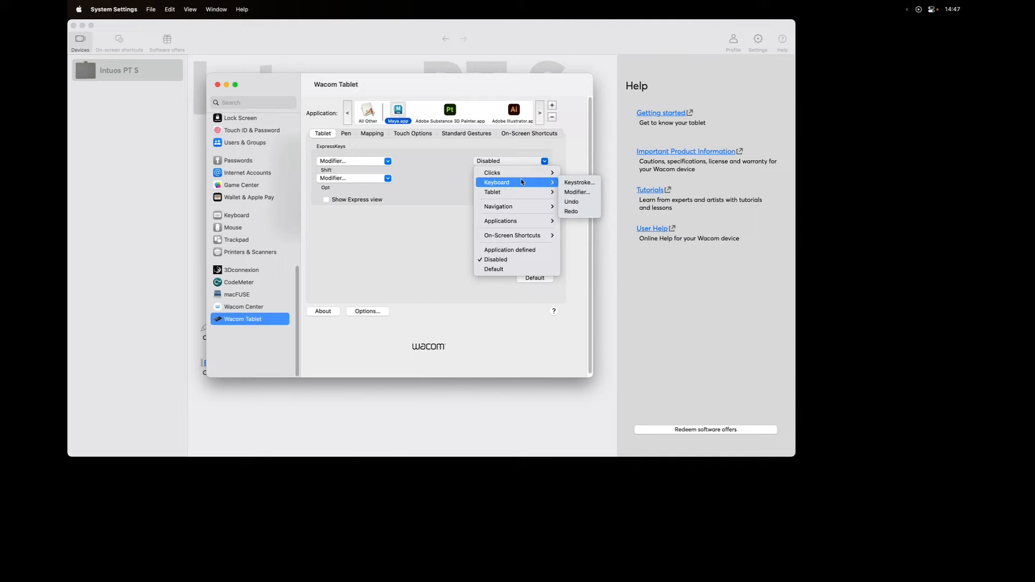
{"action": "left_click", "coordinate": [590, 192]}
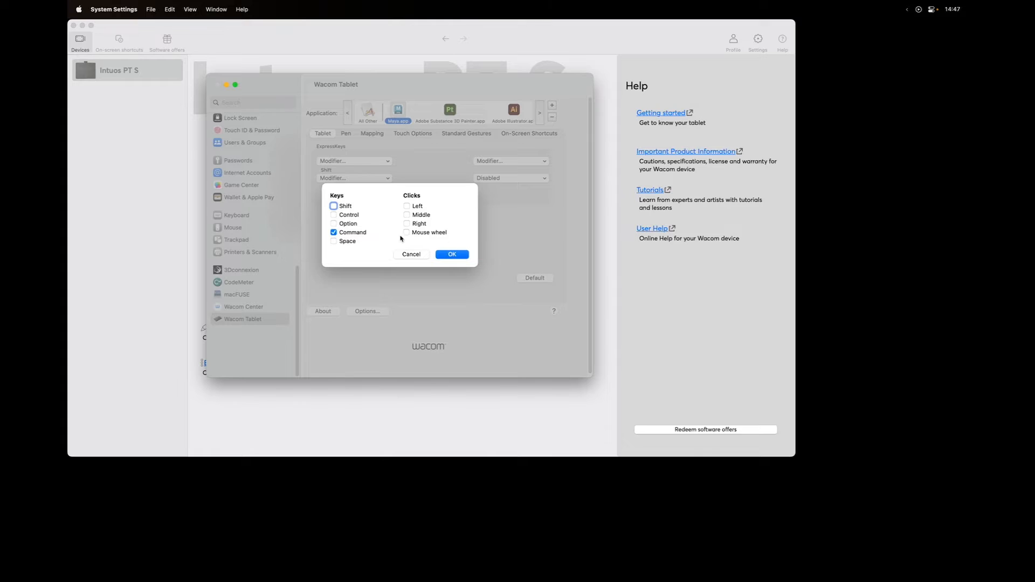
{"action": "left_click", "coordinate": [451, 255]}
Step: Set Maya's lower-right ExpressKey to Display toggle
{"action": "left_click", "coordinate": [545, 178]}
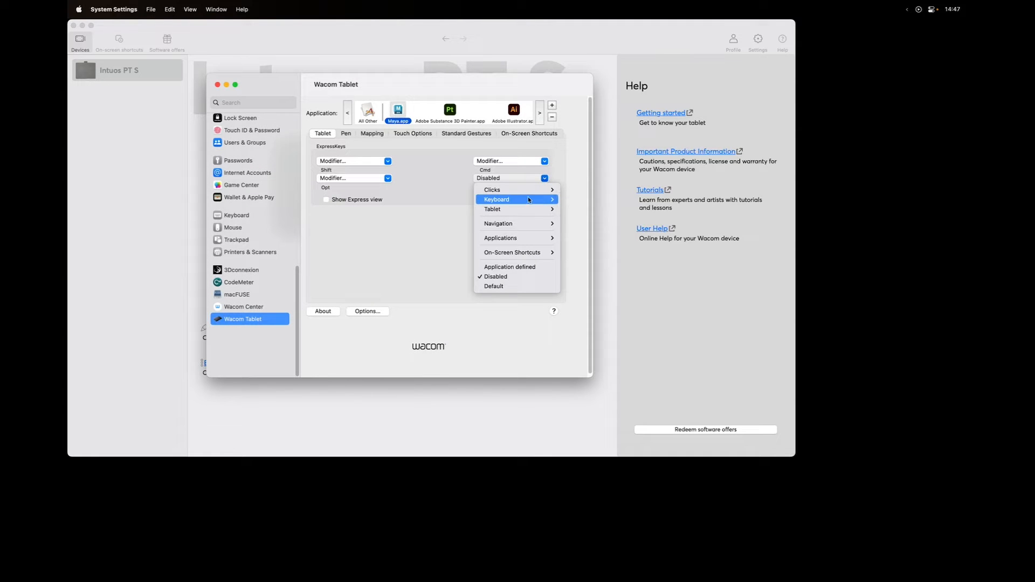
{"action": "mouse_move", "coordinate": [517, 209]}
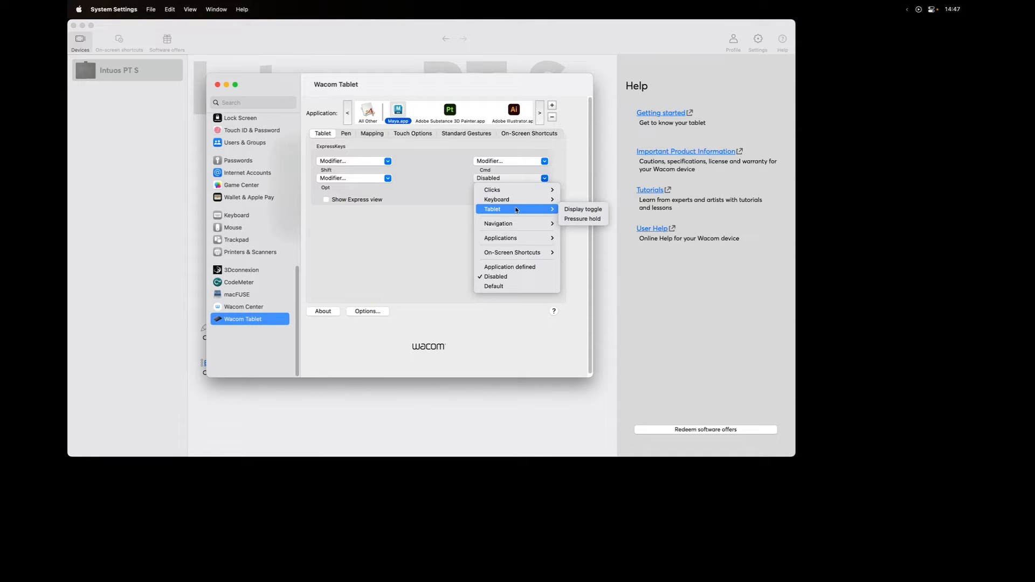
{"action": "left_click", "coordinate": [587, 210]}
Step: Assign the Control modifier to Maya's lower-right ExpressKey
{"action": "left_click", "coordinate": [520, 178]}
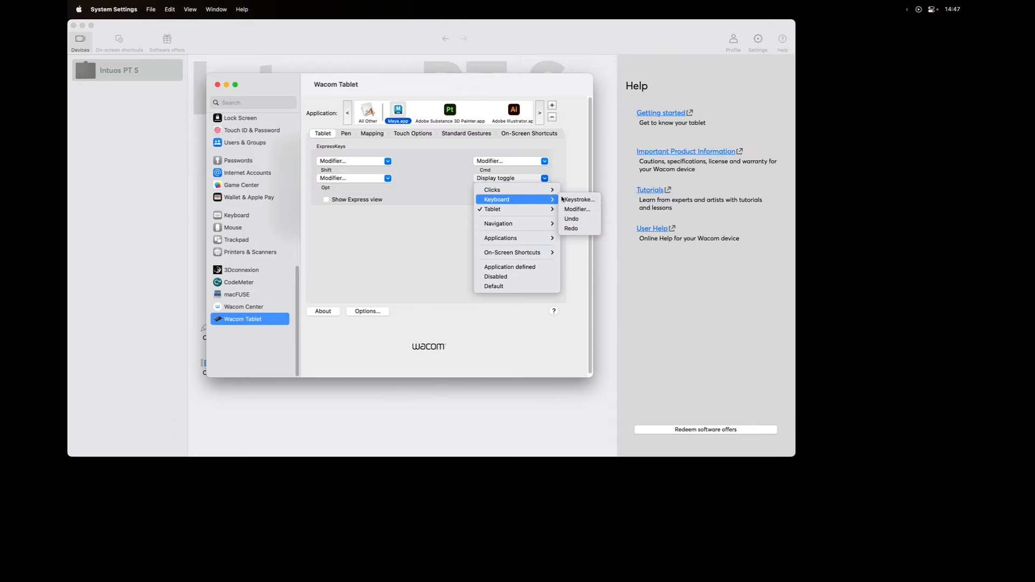
{"action": "left_click", "coordinate": [576, 210]}
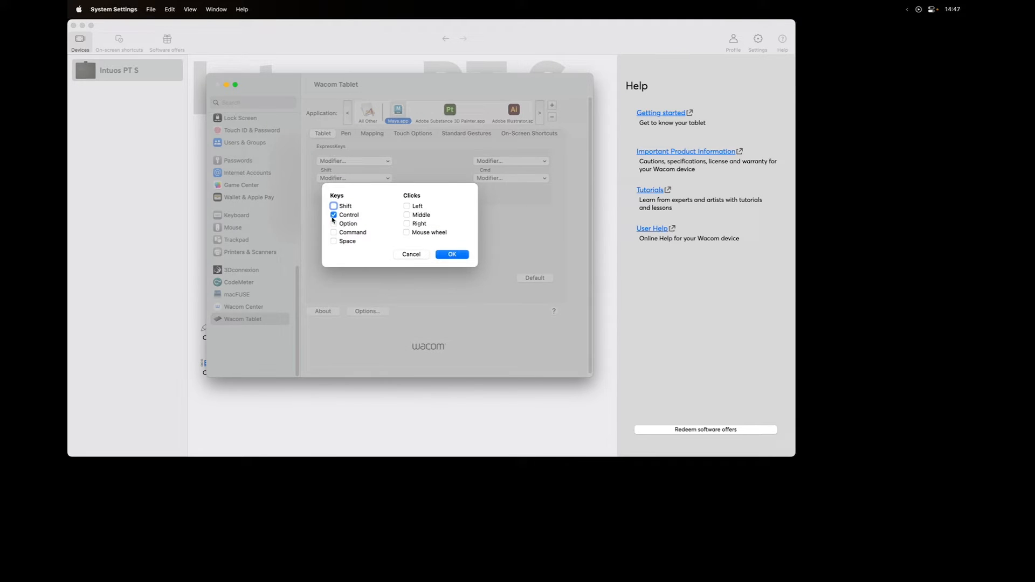
{"action": "left_click", "coordinate": [465, 254]}
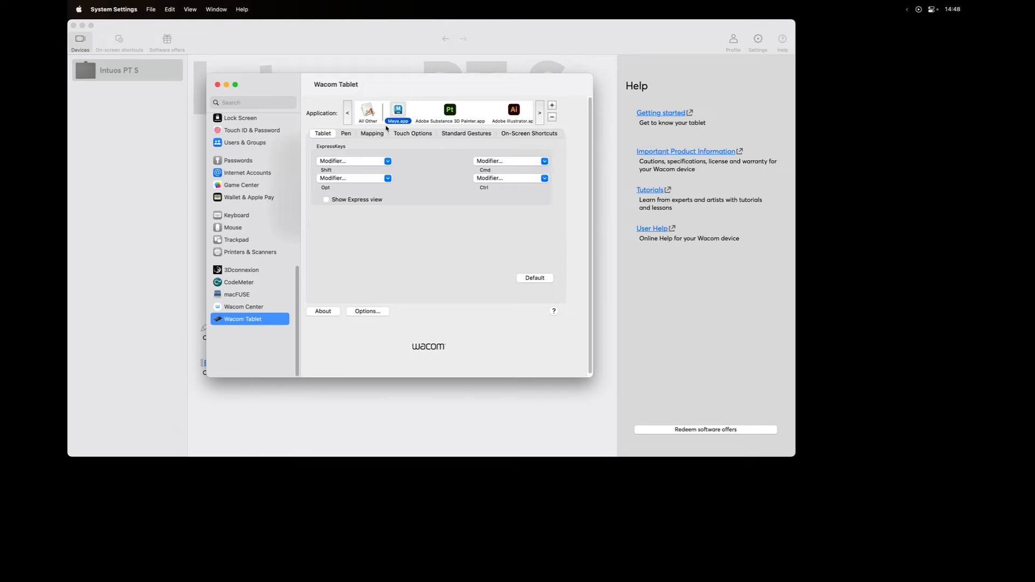
Step: Turn on Show Express view for Maya.app and bring up the ExpressKeys settings of Adobe Substance 3D Painter.app
{"action": "left_click", "coordinate": [367, 115]}
{"action": "left_click", "coordinate": [398, 111]}
{"action": "left_click", "coordinate": [331, 201]}
{"action": "left_click", "coordinate": [450, 112]}
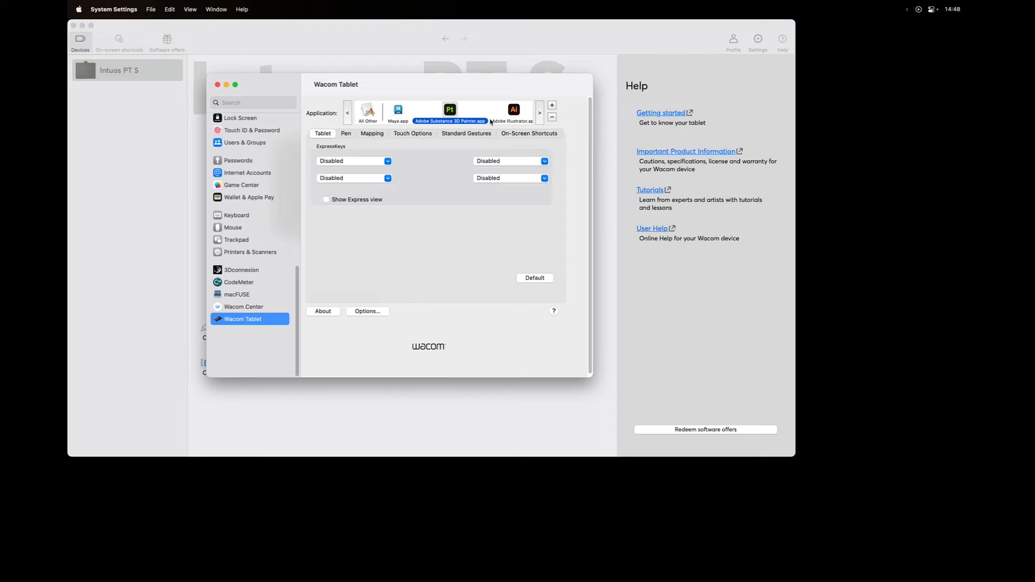
Step: Add Adobe Photoshop 2024.app from the Applications folder to the list of applications with custom tablet settings
{"action": "left_click", "coordinate": [551, 106]}
{"action": "mouse_move", "coordinate": [477, 196]}
{"action": "left_mouse_down"}
{"action": "mouse_move", "coordinate": [479, 213]}
{"action": "mouse_move", "coordinate": [475, 183]}
{"action": "mouse_move", "coordinate": [477, 226]}
{"action": "mouse_move", "coordinate": [476, 179]}
{"action": "mouse_move", "coordinate": [468, 193]}
{"action": "left_mouse_up"}
{"action": "scroll", "coordinate": [469, 193], "scroll_direction": "up", "scroll_amount": 1}
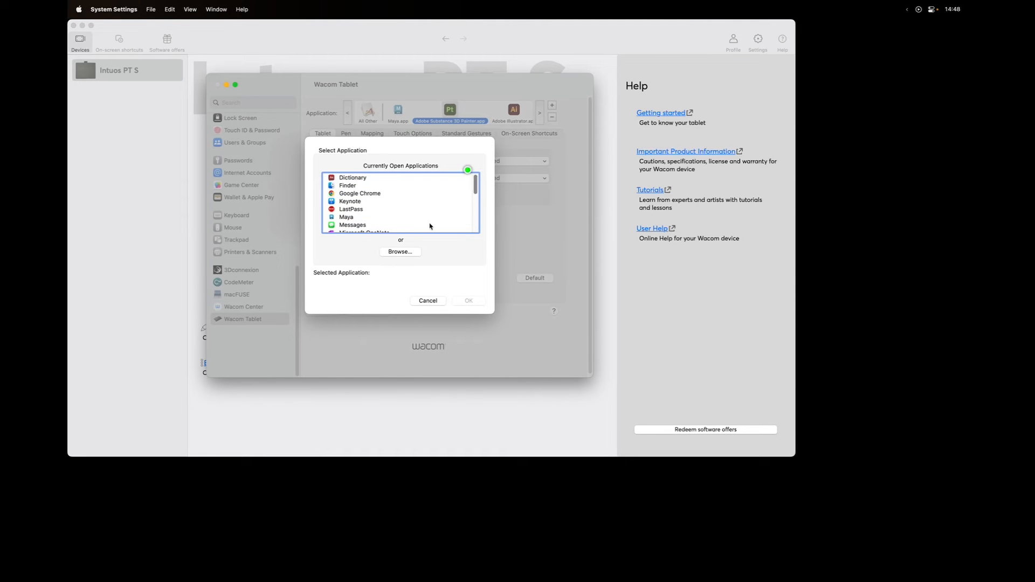
{"action": "left_click", "coordinate": [410, 252]}
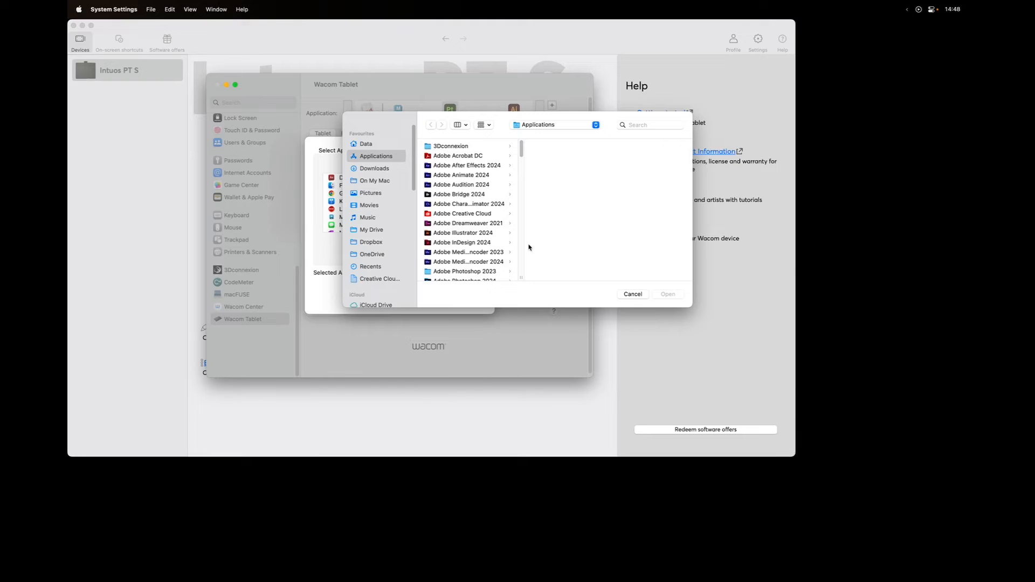
{"action": "left_click", "coordinate": [492, 278]}
{"action": "left_click", "coordinate": [547, 145]}
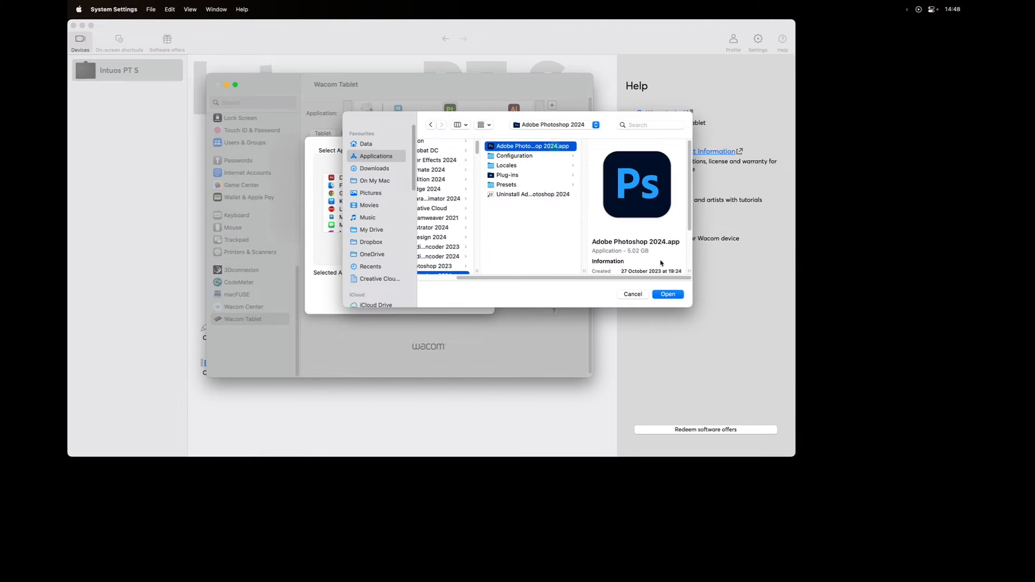
{"action": "left_click", "coordinate": [667, 294]}
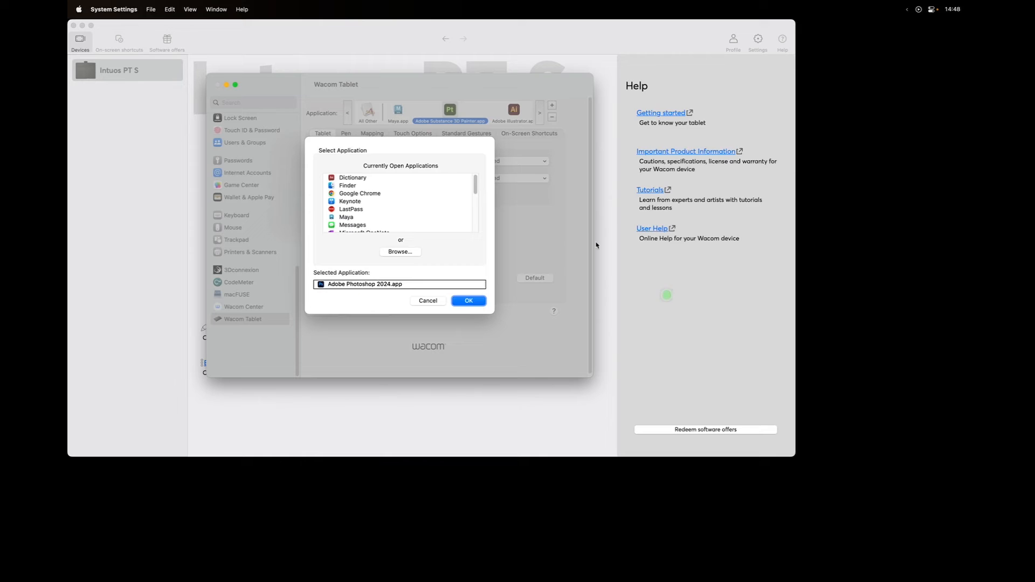
{"action": "left_click", "coordinate": [468, 300]}
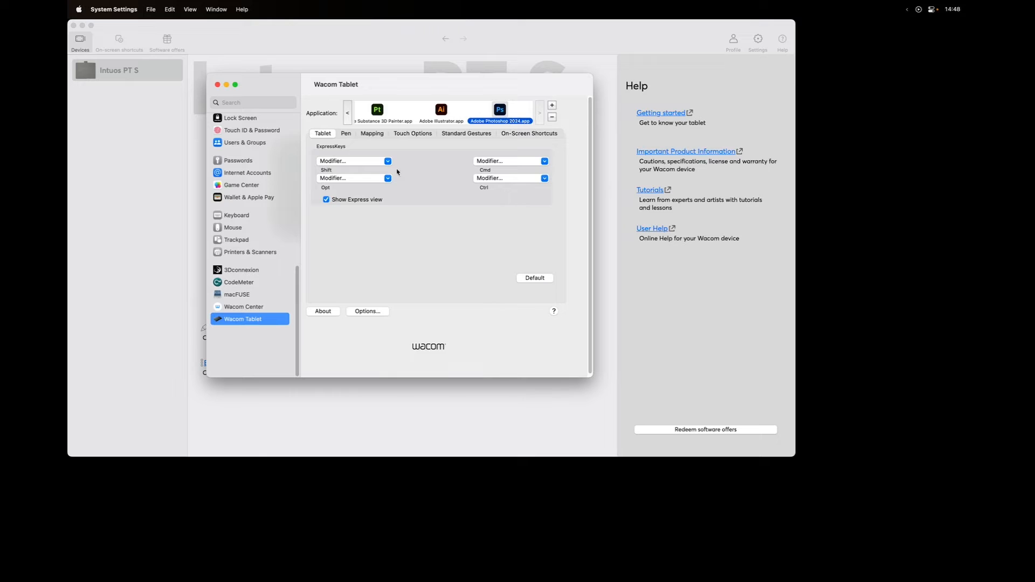
Step: Set Photoshop's lower-left ExpressKey to a keystroke of Command+Z
{"action": "left_click", "coordinate": [373, 178]}
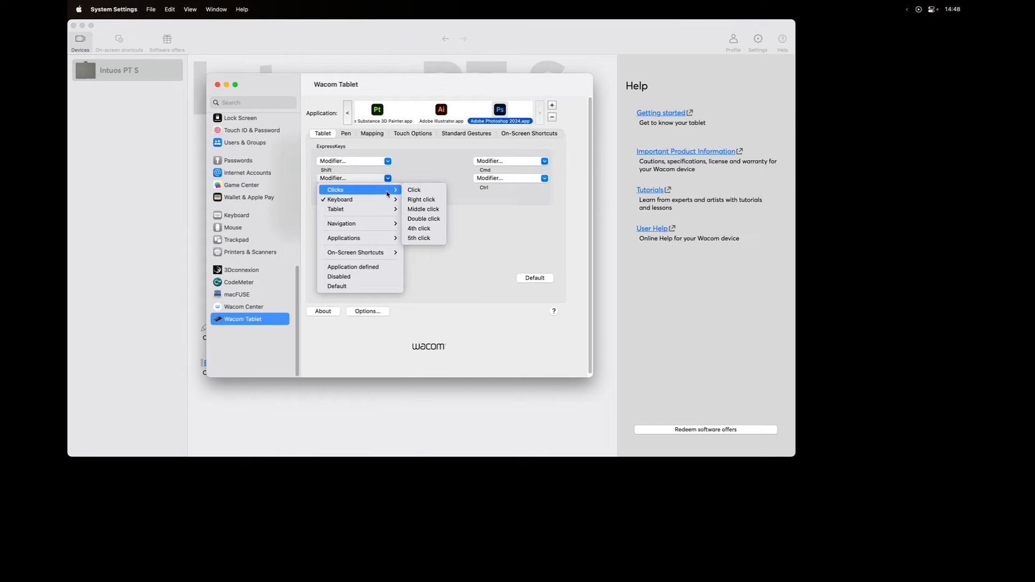
{"action": "mouse_move", "coordinate": [388, 199]}
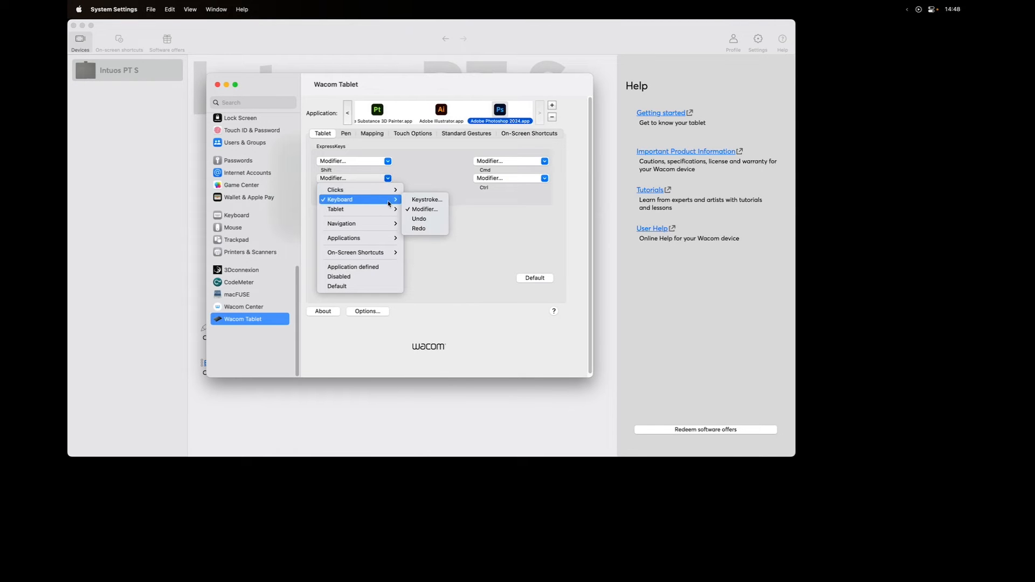
{"action": "left_click", "coordinate": [436, 201]}
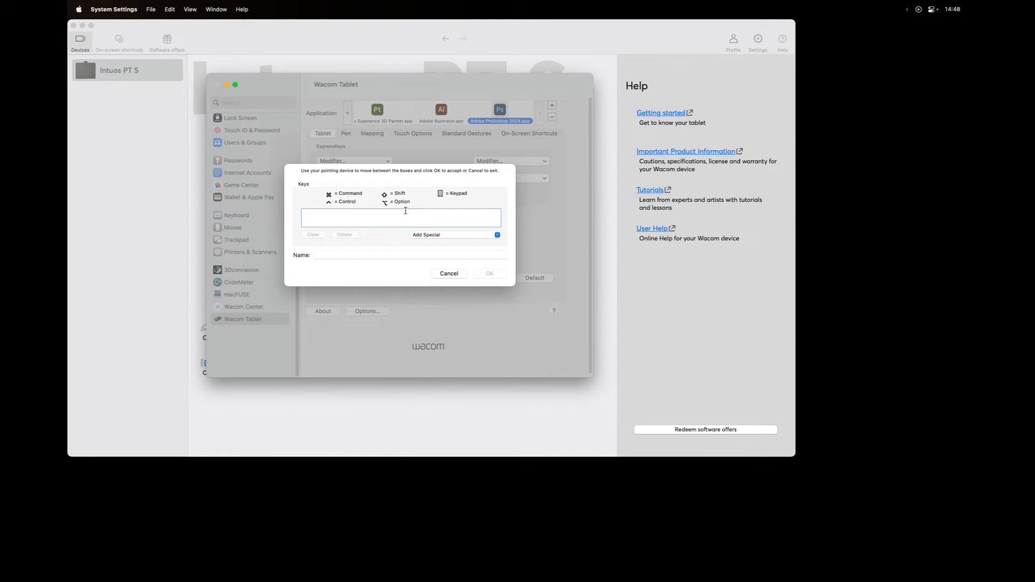
{"action": "key", "text": "super+z"}
{"action": "left_click", "coordinate": [490, 273]}
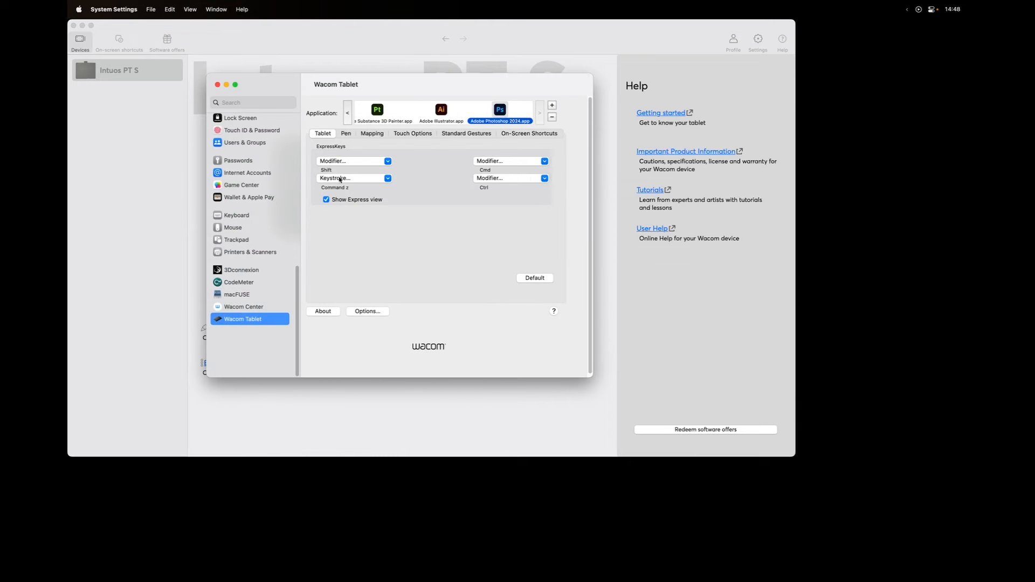
Step: Name the Command+Z keystroke on Photoshop's lower-left ExpressKey "Undo"
{"action": "left_click", "coordinate": [346, 181]}
{"action": "mouse_move", "coordinate": [355, 199]}
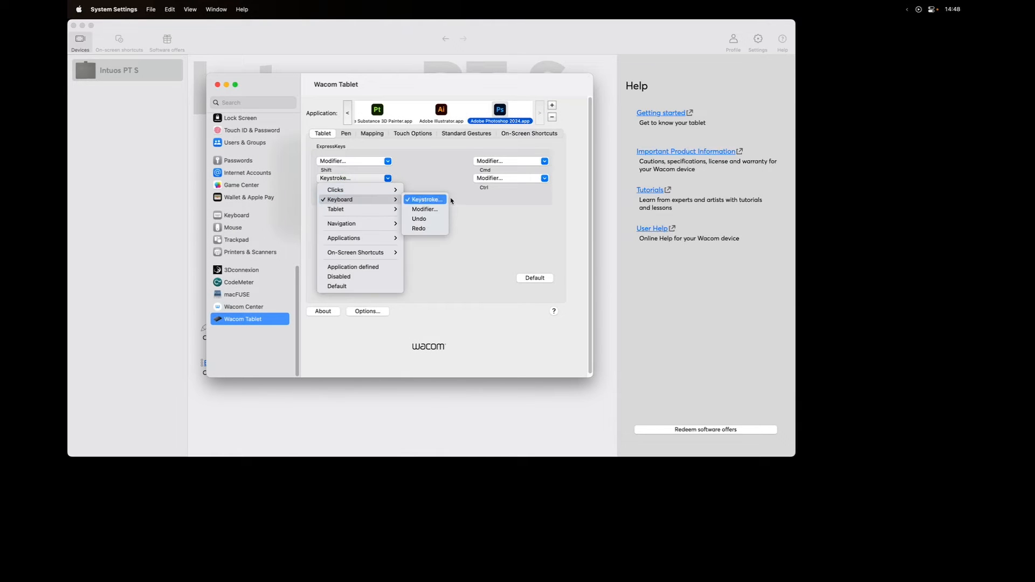
{"action": "left_click", "coordinate": [437, 200]}
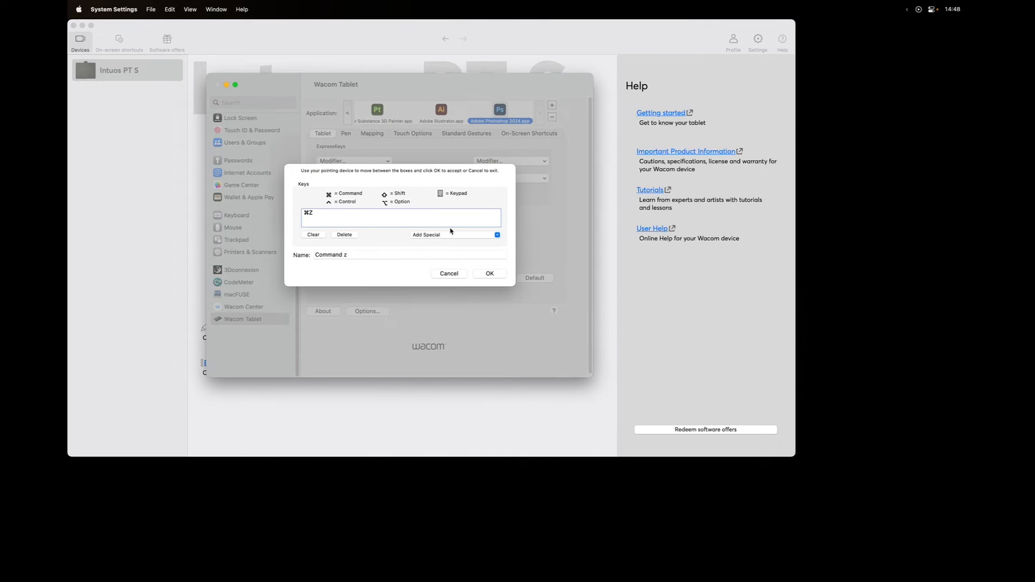
{"action": "left_click", "coordinate": [357, 254]}
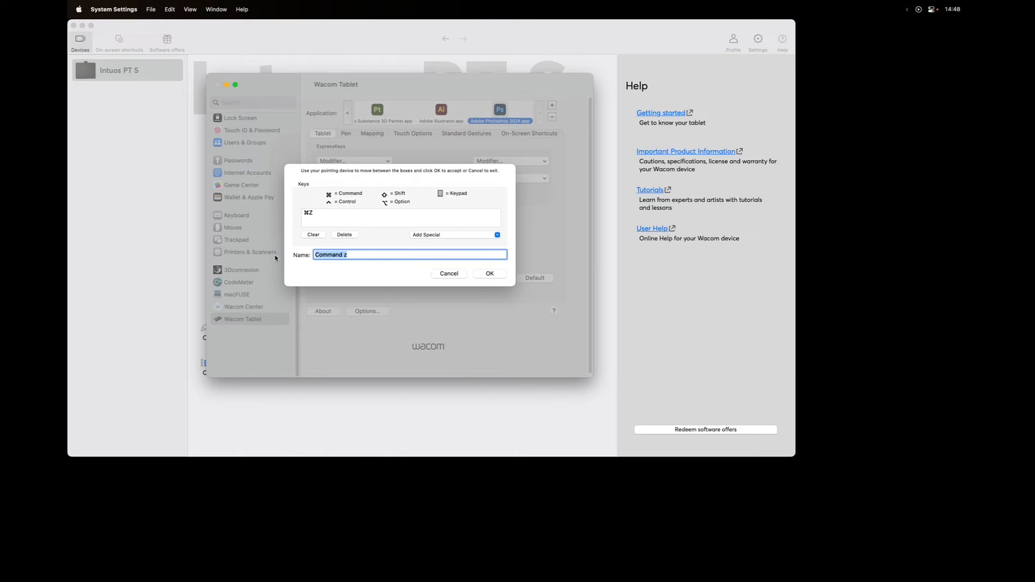
{"action": "type", "text": "Undo"}
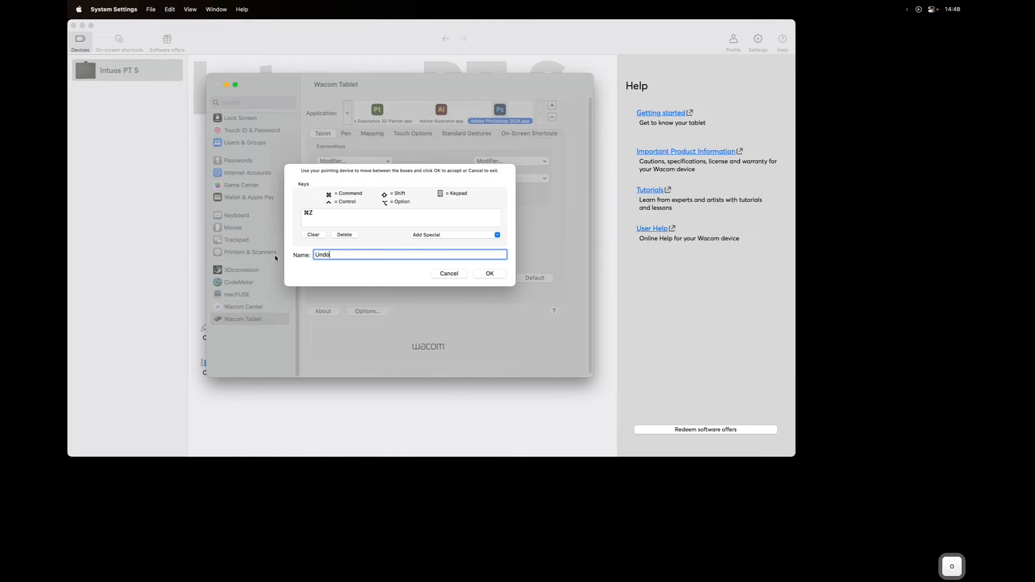
{"action": "left_click", "coordinate": [490, 273]}
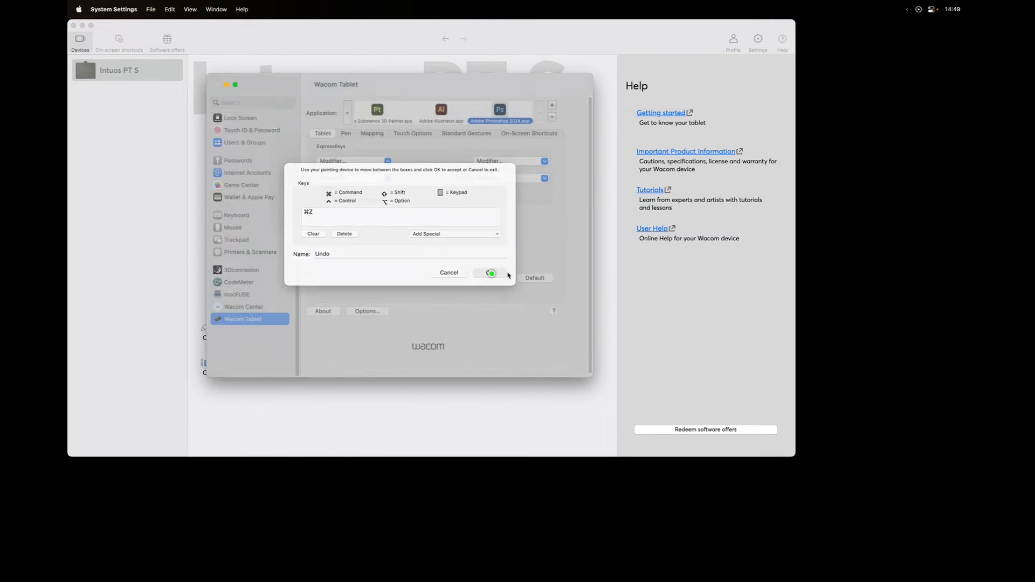
{"action": "left_click", "coordinate": [338, 180]}
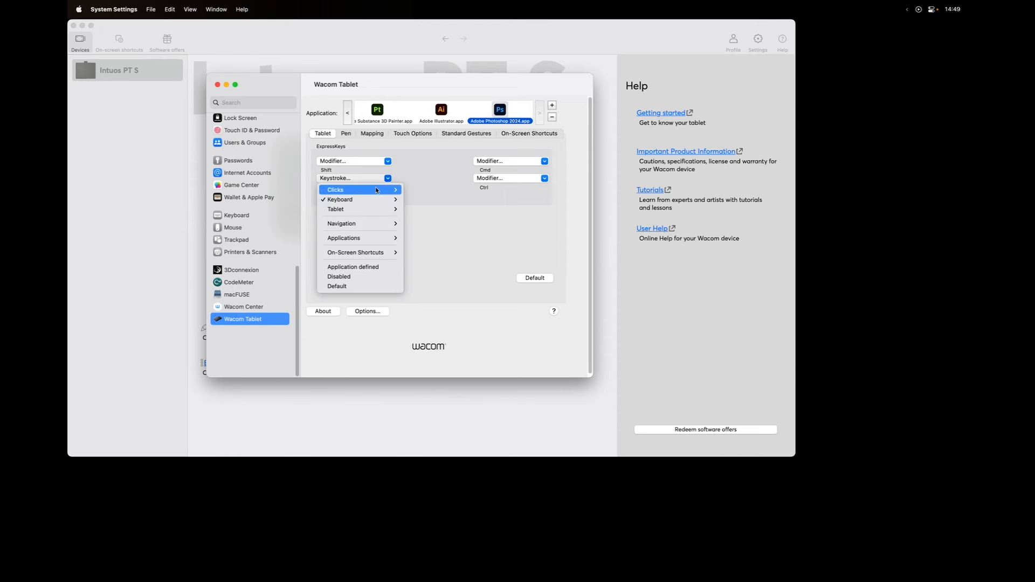
{"action": "mouse_move", "coordinate": [373, 200]}
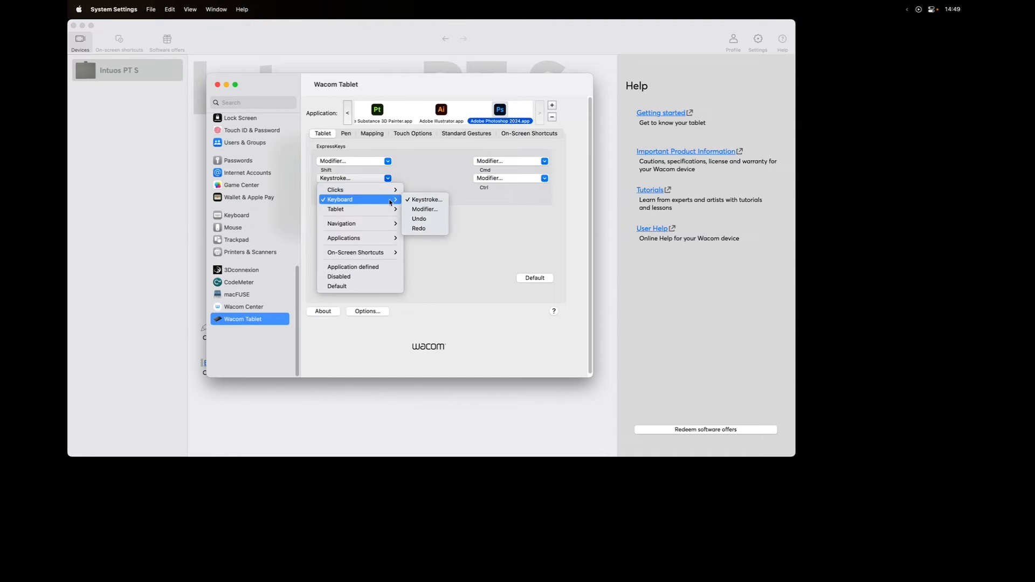
{"action": "left_click", "coordinate": [356, 198]}
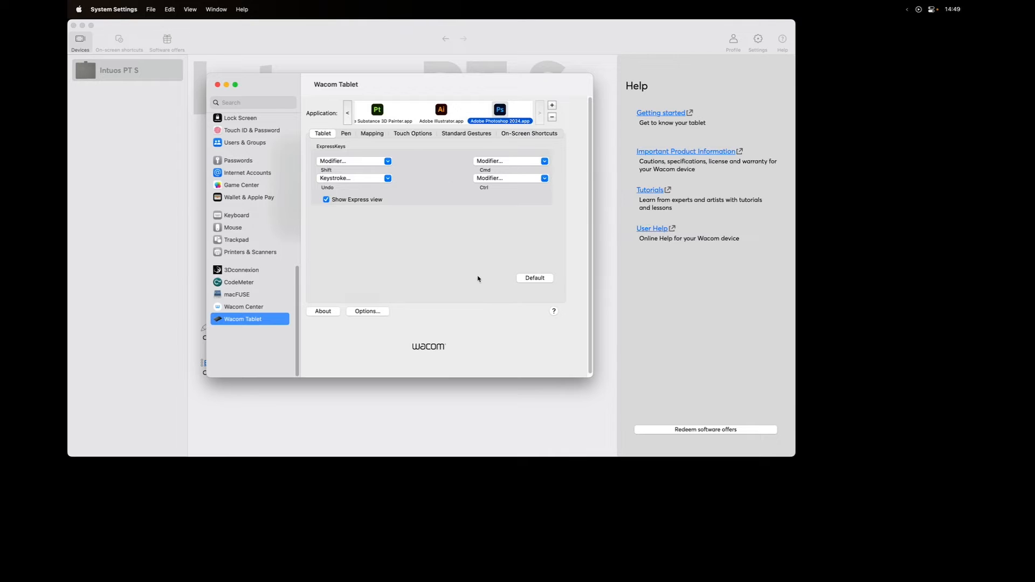
Step: Bring up the general pen settings that apply to all other applications
{"action": "left_click", "coordinate": [346, 133]}
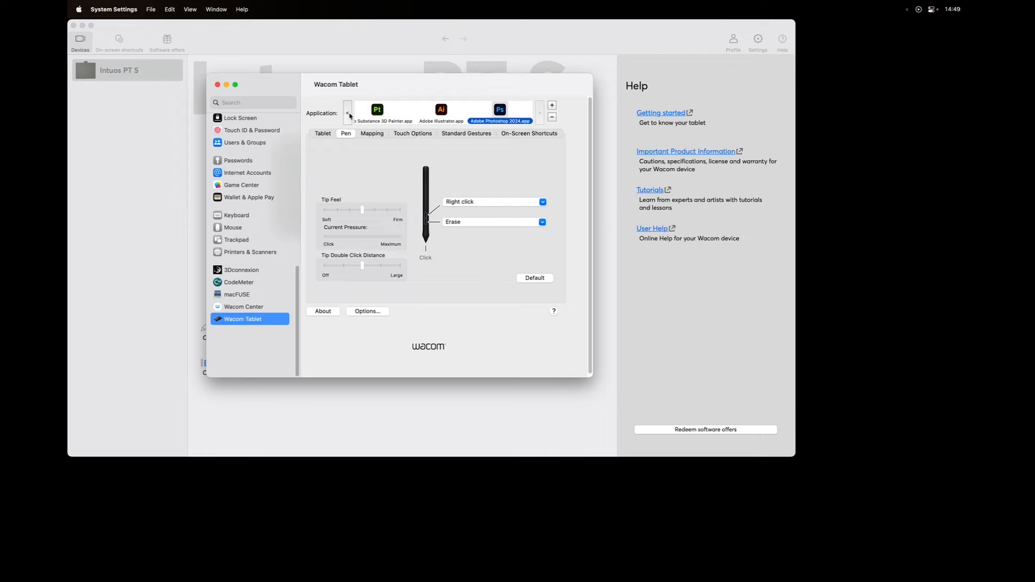
{"action": "left_click", "coordinate": [347, 114]}
{"action": "left_click", "coordinate": [349, 114]}
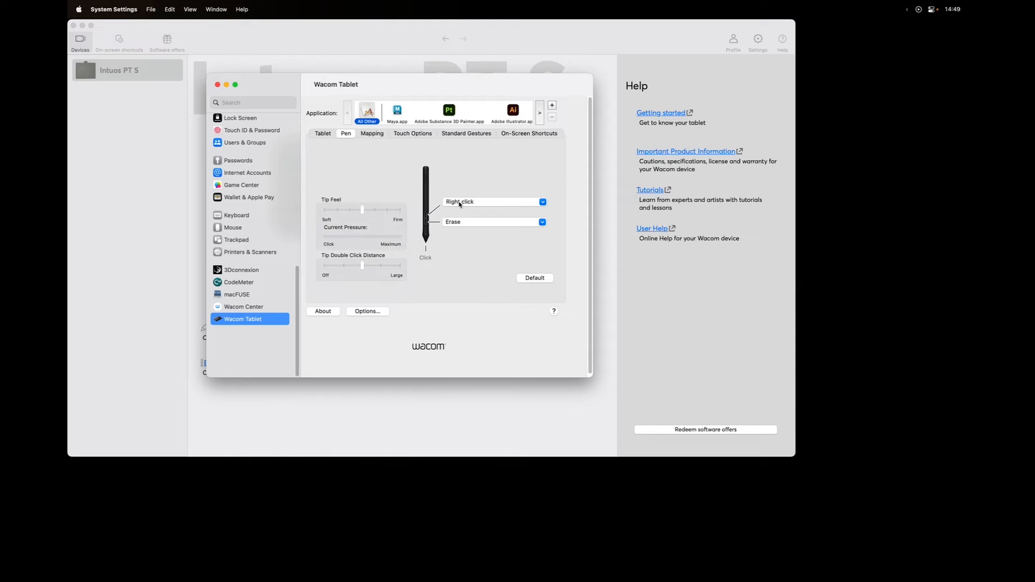
Step: Assign Erase to the pen's upper button for all other applications, leaving the lower button's function as it is
{"action": "left_click", "coordinate": [481, 202]}
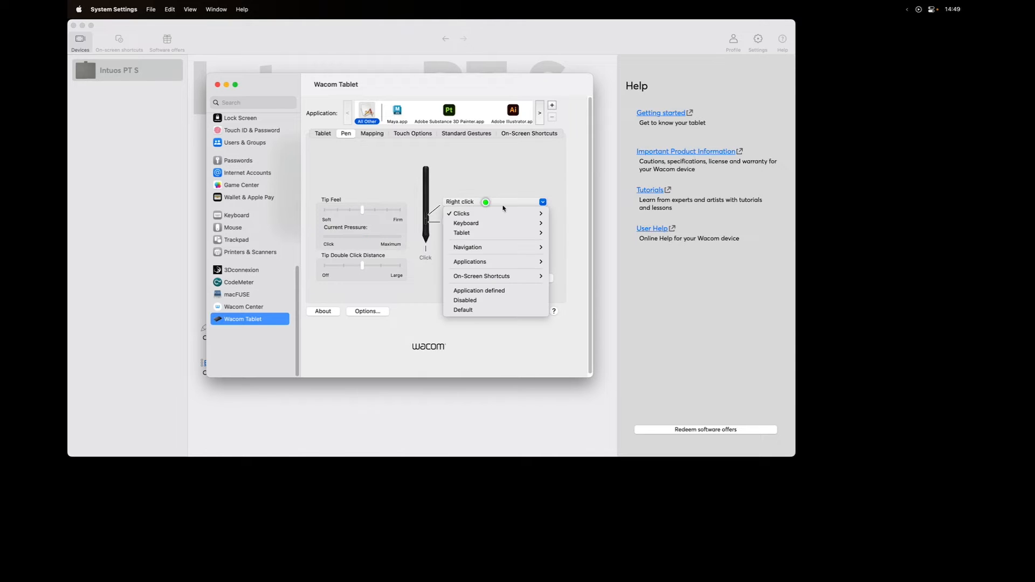
{"action": "mouse_move", "coordinate": [531, 211]}
{"action": "mouse_move", "coordinate": [539, 233]}
{"action": "left_click", "coordinate": [593, 233]}
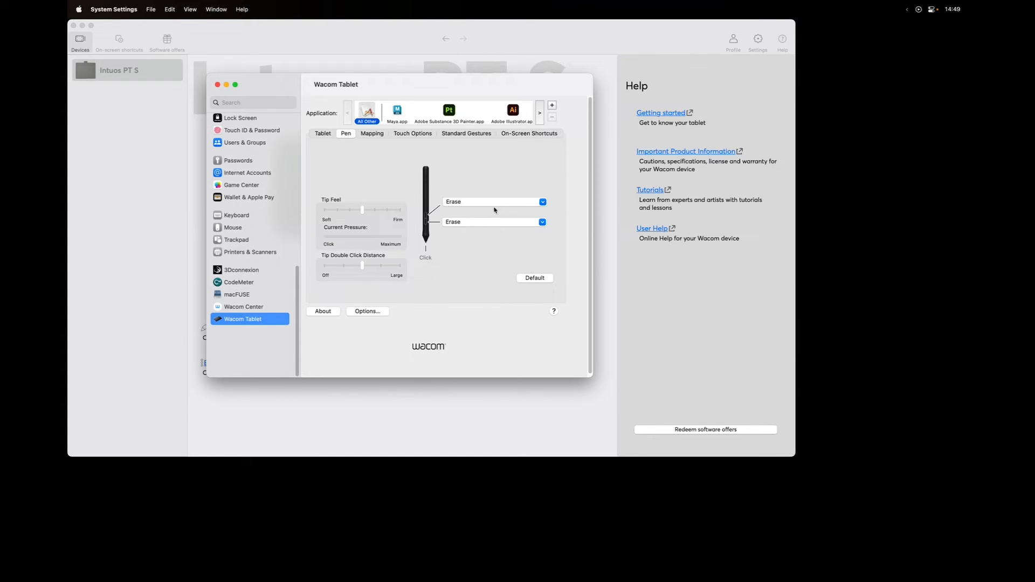
{"action": "left_click", "coordinate": [527, 223]}
{"action": "mouse_move", "coordinate": [533, 256]}
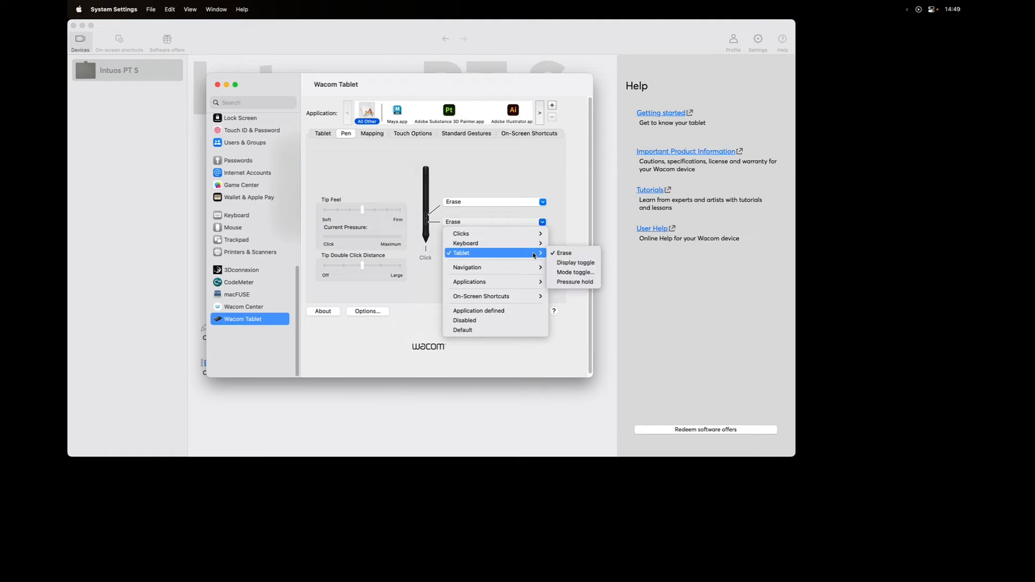
{"action": "left_click", "coordinate": [591, 277]}
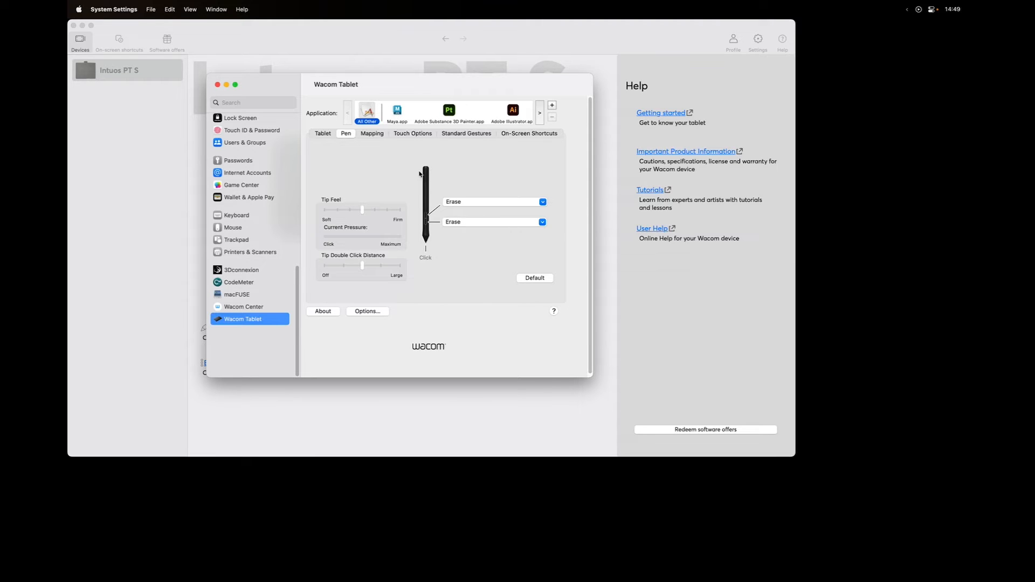
Step: Set the pen's upper button to Right click for all other applications
{"action": "left_click", "coordinate": [464, 201]}
{"action": "mouse_move", "coordinate": [463, 214]}
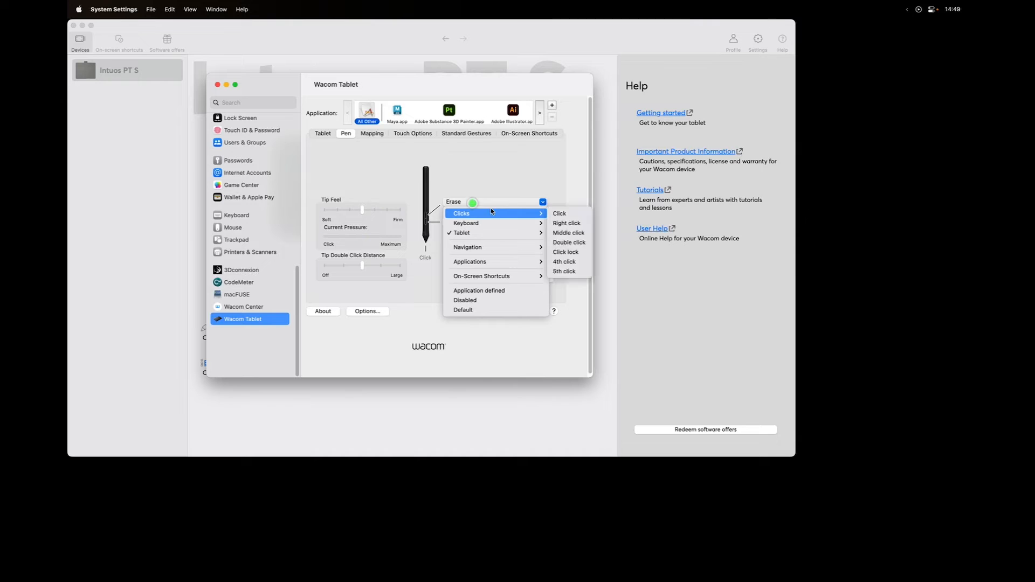
{"action": "left_click", "coordinate": [566, 223]}
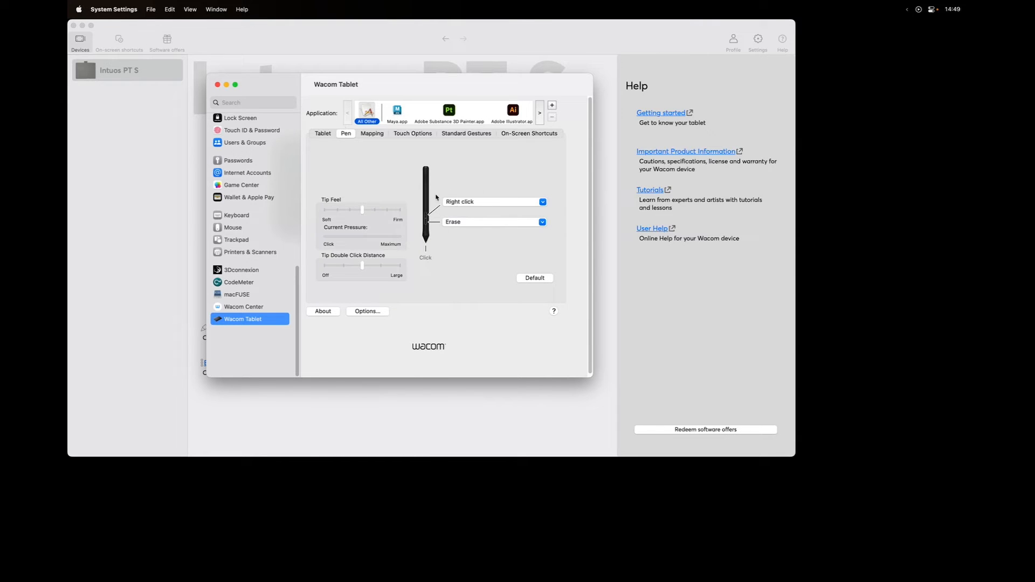
Step: Assign Right click to the pen's lower button and Middle click to its upper button for Maya.app
{"action": "left_click", "coordinate": [395, 122]}
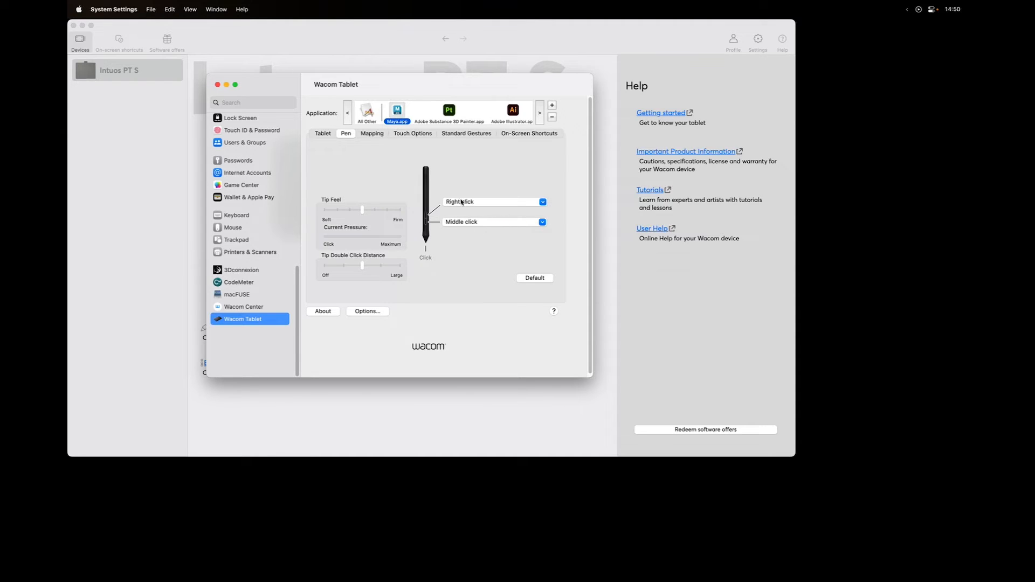
{"action": "left_click", "coordinate": [358, 122]}
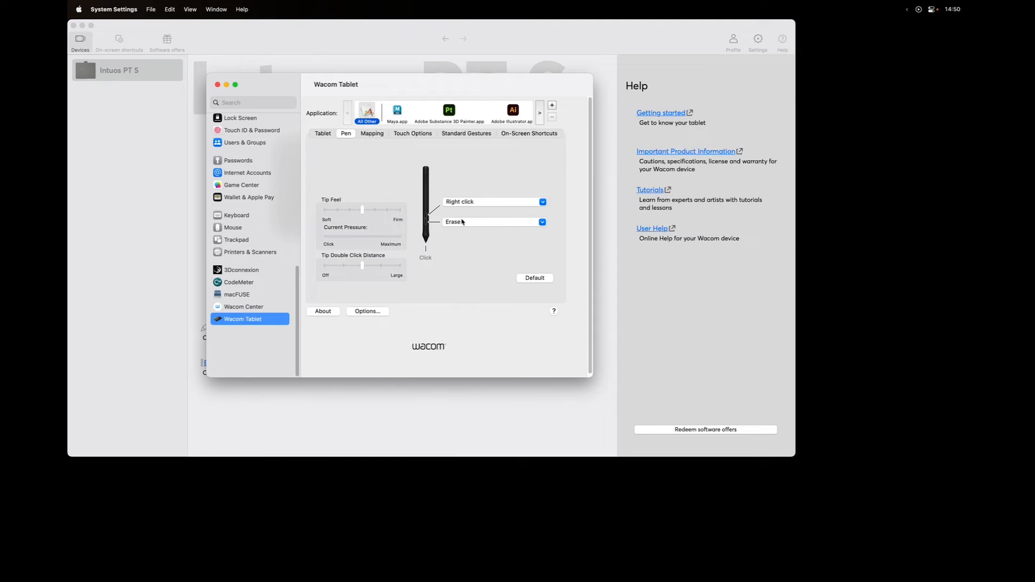
{"action": "left_click", "coordinate": [397, 112]}
{"action": "left_click", "coordinate": [490, 222]}
{"action": "mouse_move", "coordinate": [534, 234]}
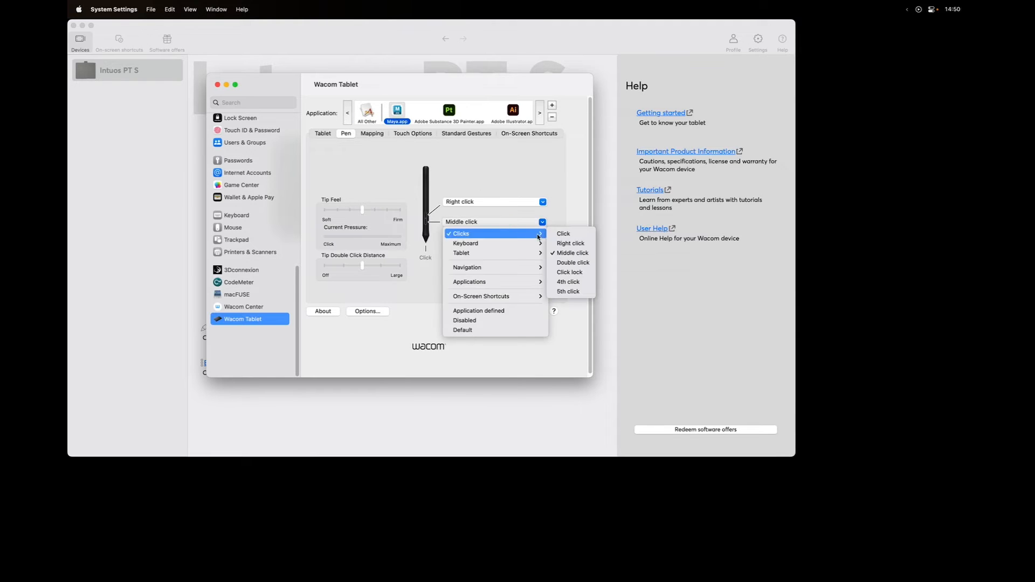
{"action": "left_click", "coordinate": [583, 243]}
{"action": "left_click", "coordinate": [505, 202]}
{"action": "mouse_move", "coordinate": [542, 214]}
{"action": "left_click", "coordinate": [566, 232]}
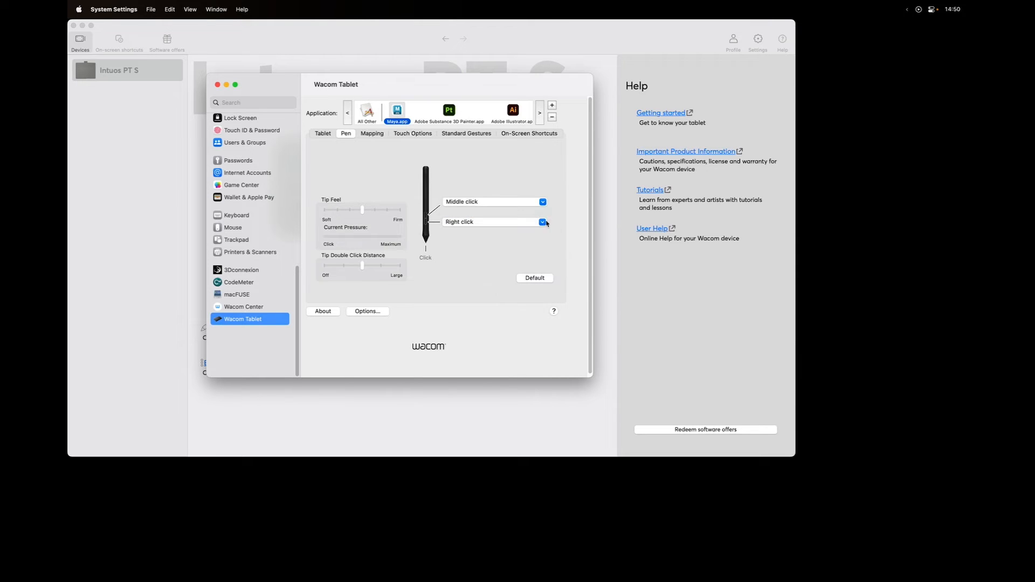
Step: Compare the pen button assignments of Adobe Substance 3D Painter, Maya and all other applications
{"action": "left_click", "coordinate": [467, 116]}
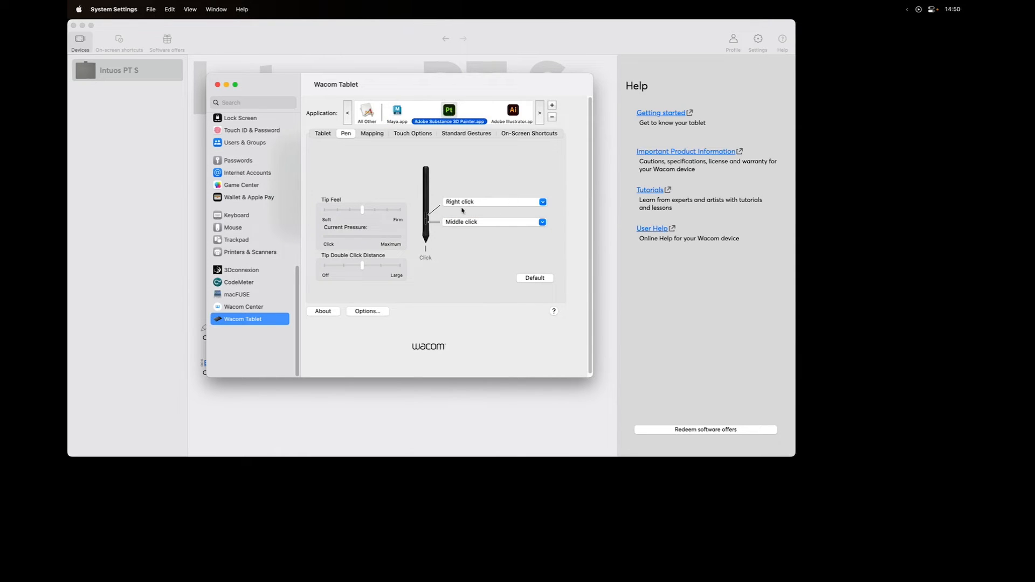
{"action": "left_click", "coordinate": [397, 113]}
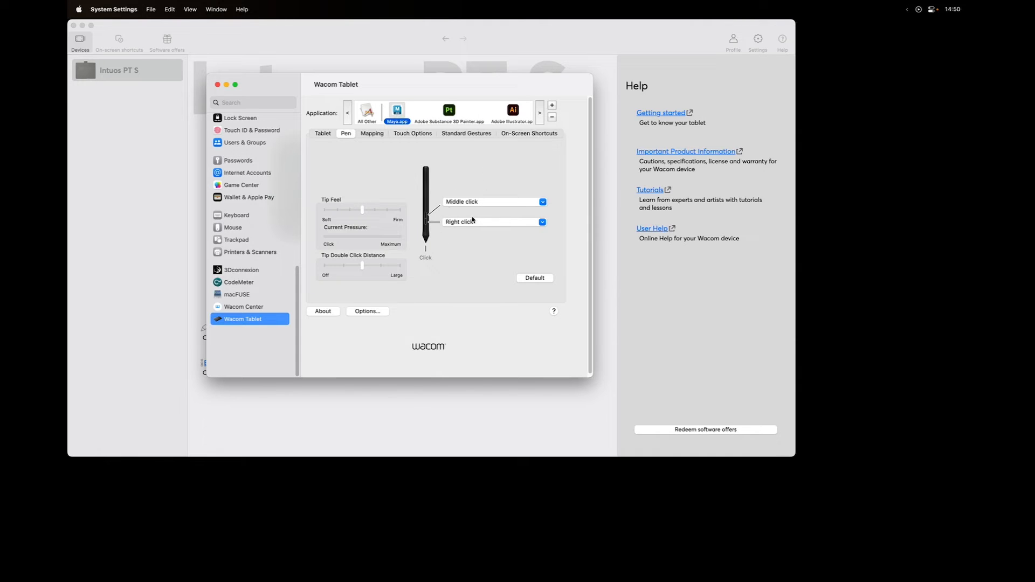
{"action": "left_click", "coordinate": [370, 118]}
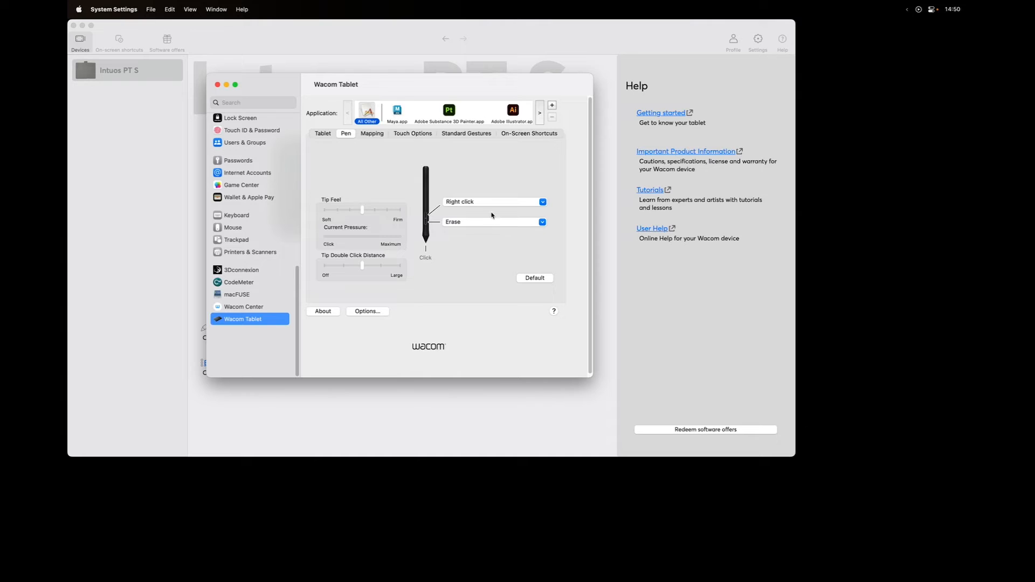
Step: Set Maya's upper pen button to Right click and its lower pen button to Middle click
{"action": "left_click", "coordinate": [401, 118]}
{"action": "left_click", "coordinate": [504, 203]}
{"action": "mouse_move", "coordinate": [485, 213]}
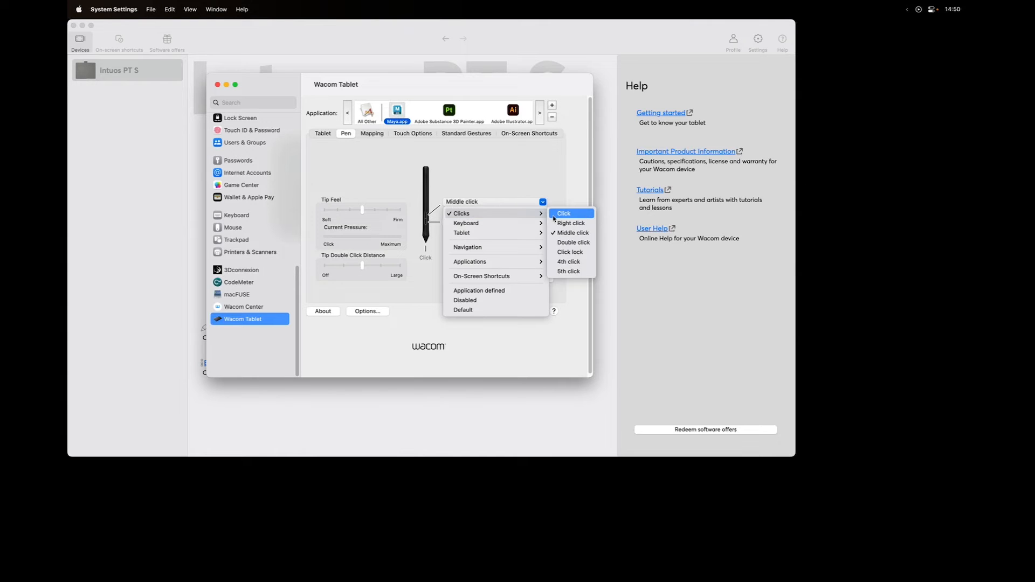
{"action": "left_click", "coordinate": [578, 224]}
{"action": "left_click", "coordinate": [473, 222]}
{"action": "mouse_move", "coordinate": [485, 234]}
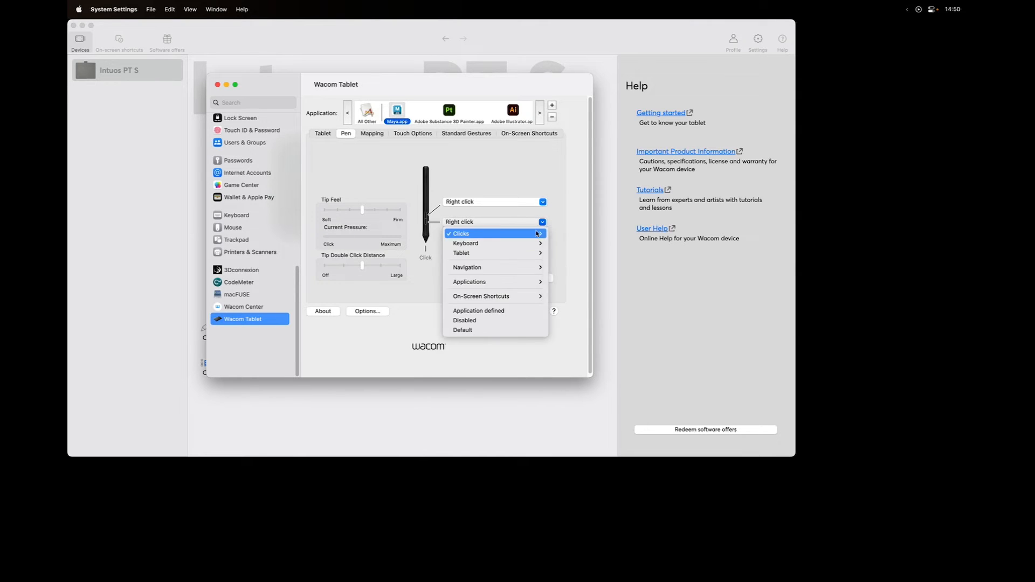
{"action": "left_click", "coordinate": [572, 253]}
Step: Review the pen settings of Substance 3D Painter, Illustrator and Photoshop, including Painter's Tip Feel and Tip Double Click Distance
{"action": "left_click", "coordinate": [445, 115]}
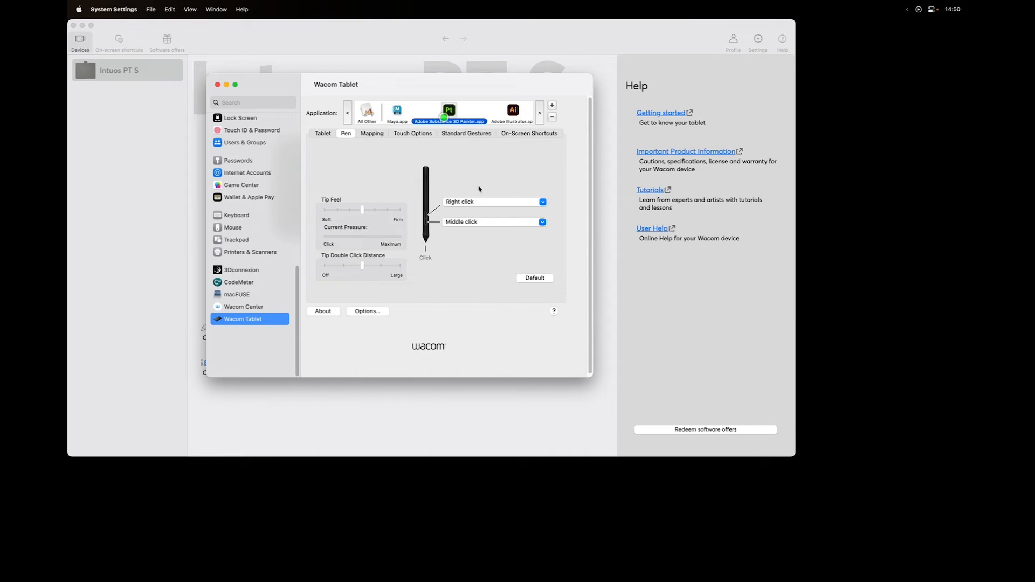
{"action": "left_click", "coordinate": [512, 111]}
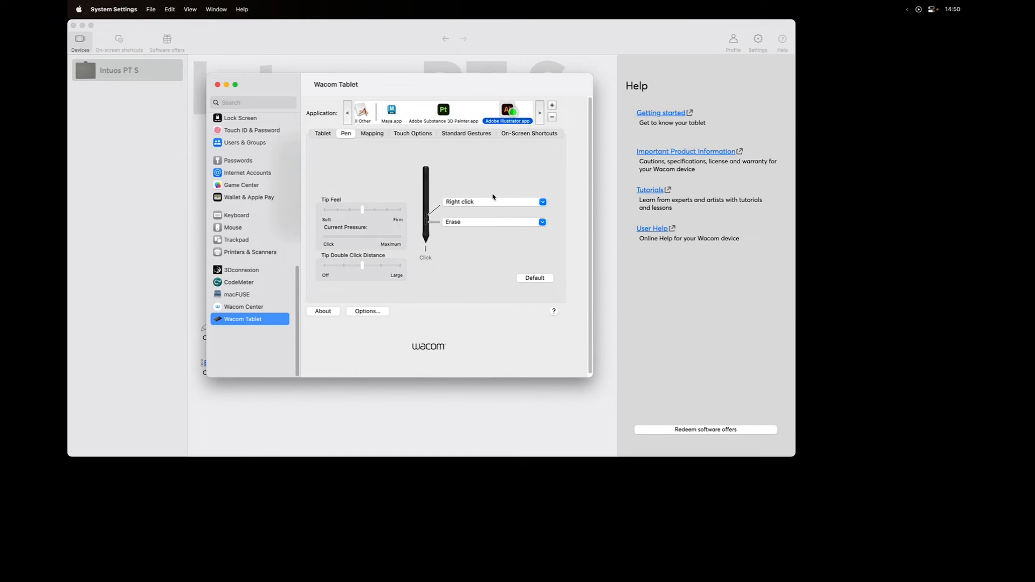
{"action": "left_click", "coordinate": [540, 114]}
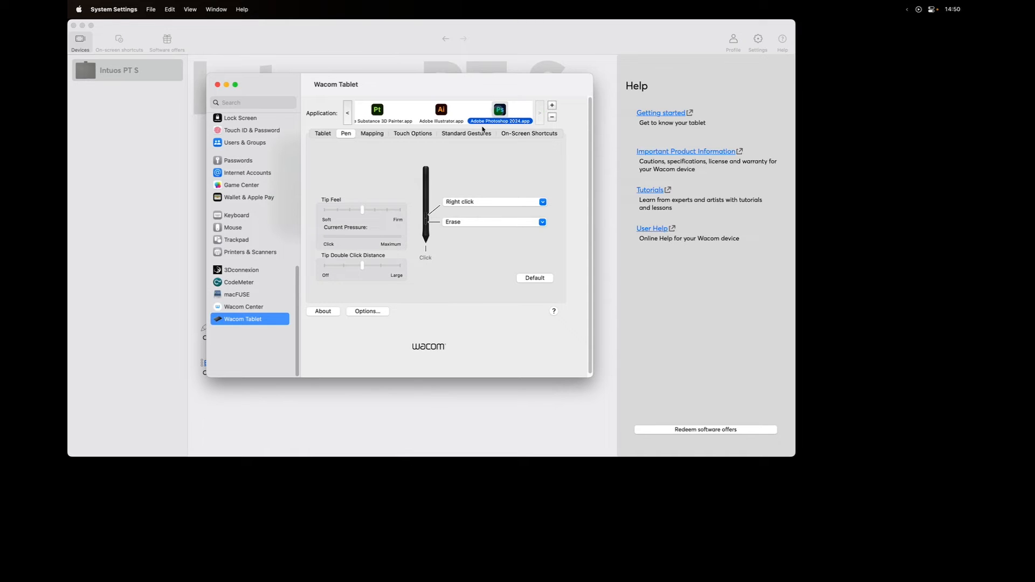
{"action": "left_click", "coordinate": [364, 115]}
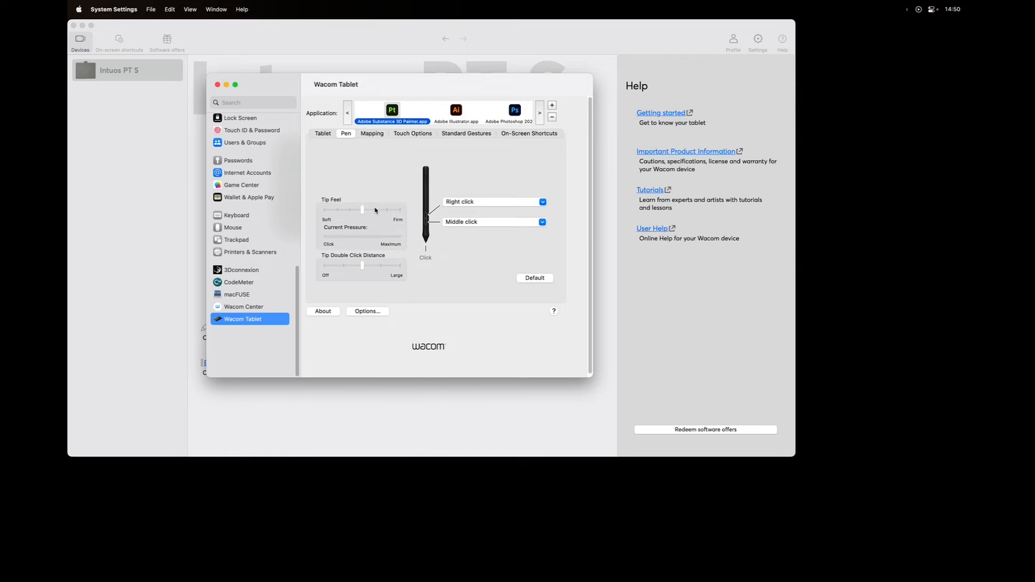
{"action": "mouse_move", "coordinate": [362, 210]}
{"action": "left_mouse_down"}
{"action": "mouse_move", "coordinate": [387, 210]}
{"action": "mouse_move", "coordinate": [347, 210]}
{"action": "mouse_move", "coordinate": [358, 210]}
{"action": "left_mouse_up"}
{"action": "mouse_move", "coordinate": [363, 266]}
{"action": "left_mouse_down"}
{"action": "mouse_move", "coordinate": [384, 265]}
{"action": "mouse_move", "coordinate": [361, 266]}
{"action": "left_mouse_up"}
Step: Map the tablet's Screen Area to Monitor 1 for Adobe Substance 3D Painter
{"action": "left_click", "coordinate": [378, 134]}
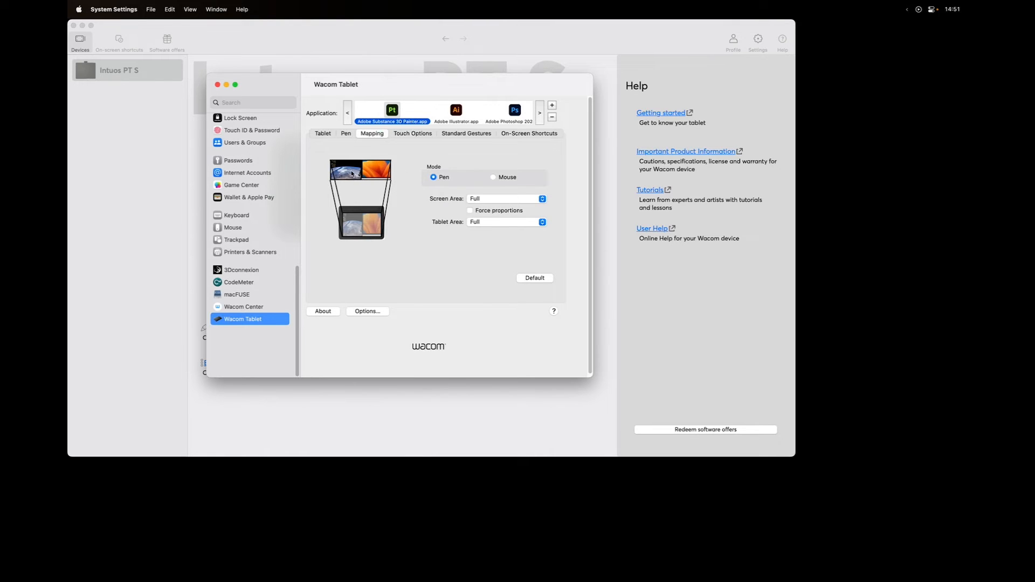
{"action": "left_click", "coordinate": [497, 199]}
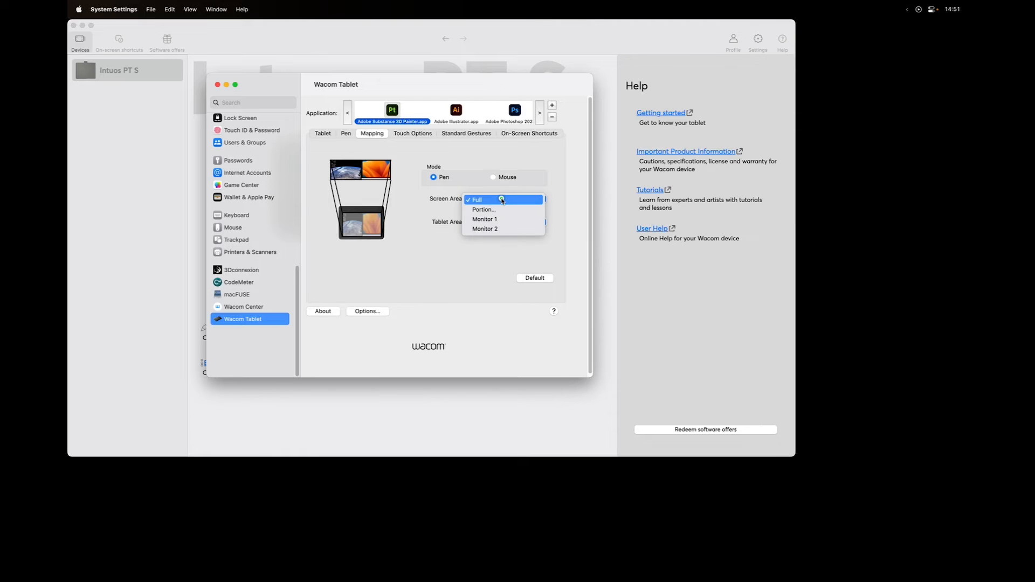
{"action": "left_click", "coordinate": [496, 218]}
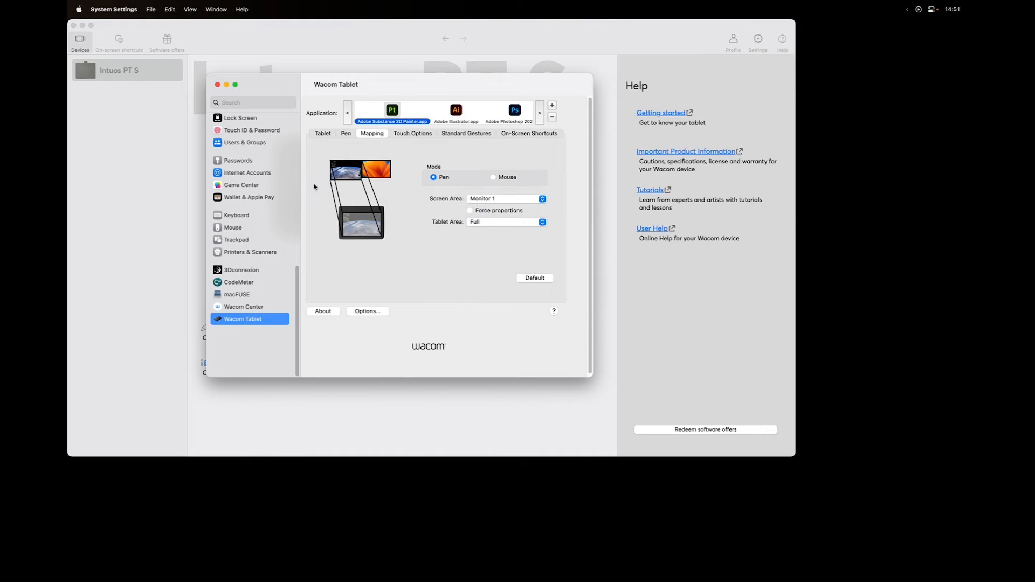
{"action": "left_click", "coordinate": [486, 223]}
{"action": "left_click", "coordinate": [488, 222]}
{"action": "left_click", "coordinate": [471, 211]}
{"action": "left_click", "coordinate": [488, 211]}
{"action": "left_click", "coordinate": [488, 222]}
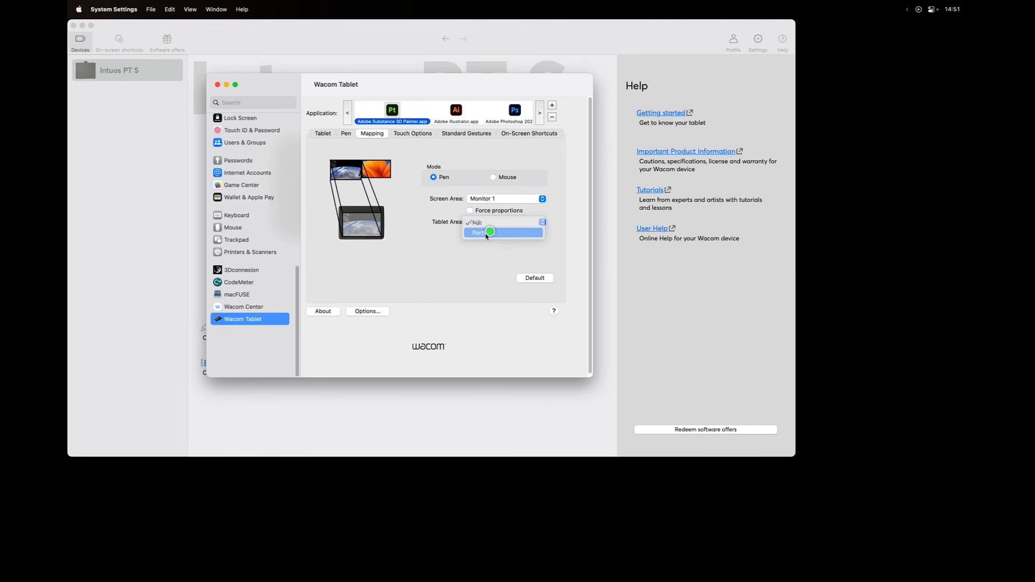
{"action": "left_click", "coordinate": [486, 232]}
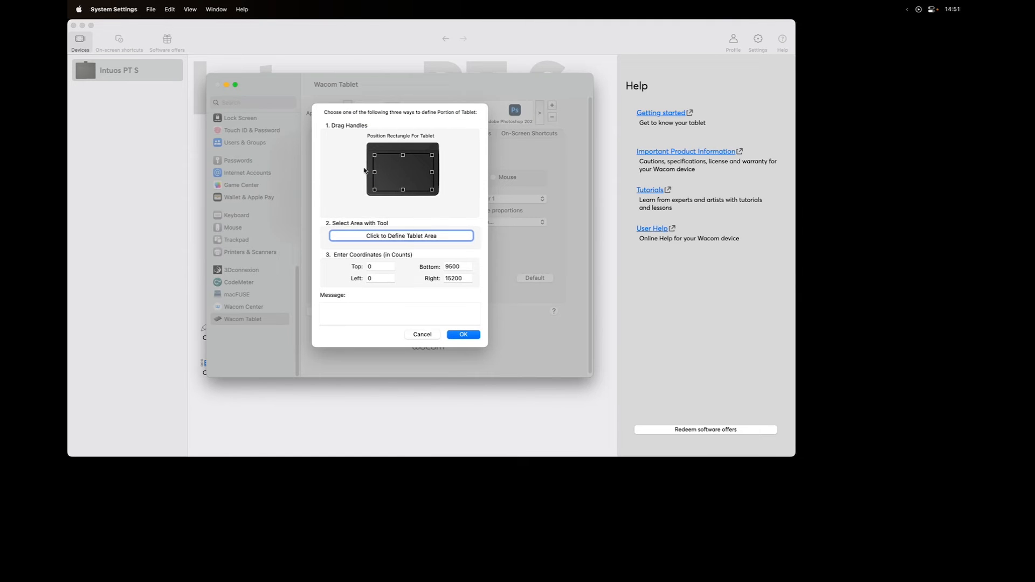
{"action": "left_click", "coordinate": [422, 334]}
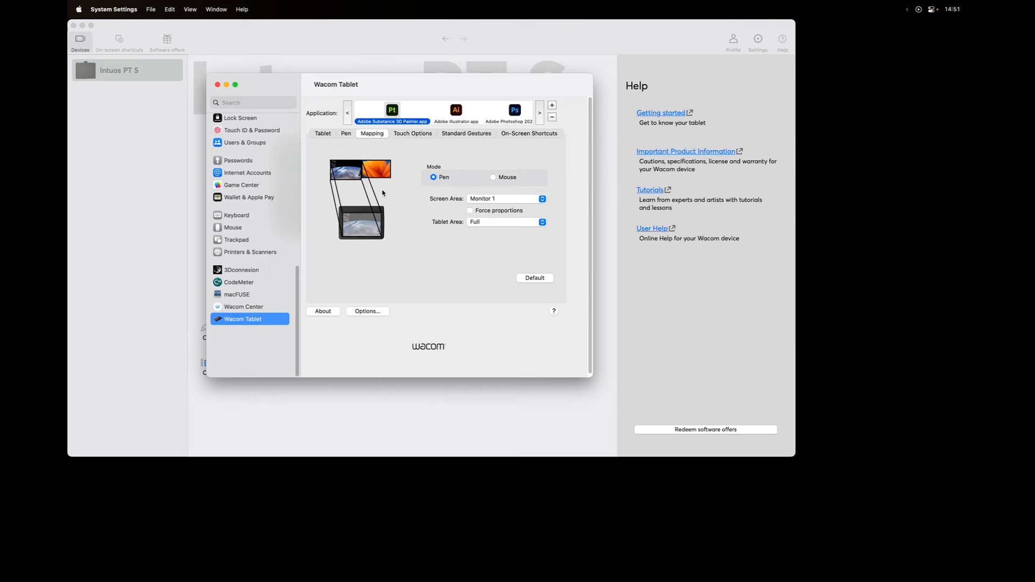
Step: Check the Screen Area choices and the touch options available for Adobe Substance 3D Painter
{"action": "left_click", "coordinate": [499, 200]}
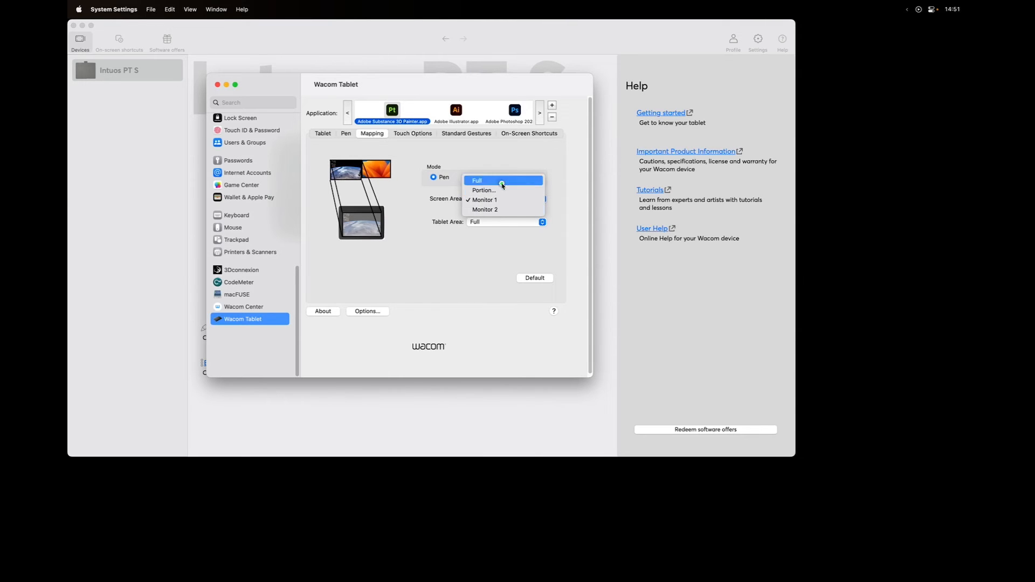
{"action": "left_click", "coordinate": [498, 209]}
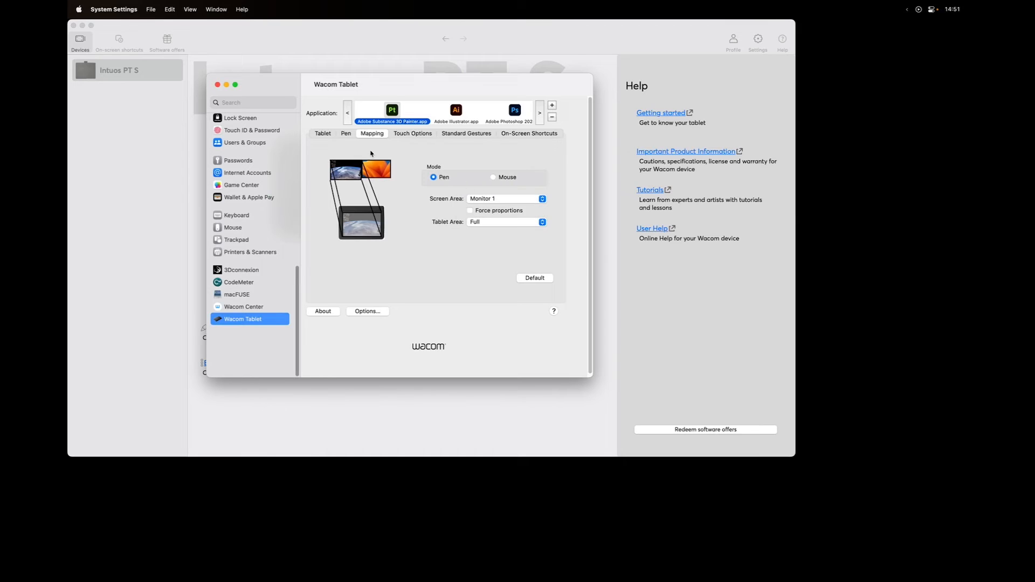
{"action": "left_click", "coordinate": [423, 133]}
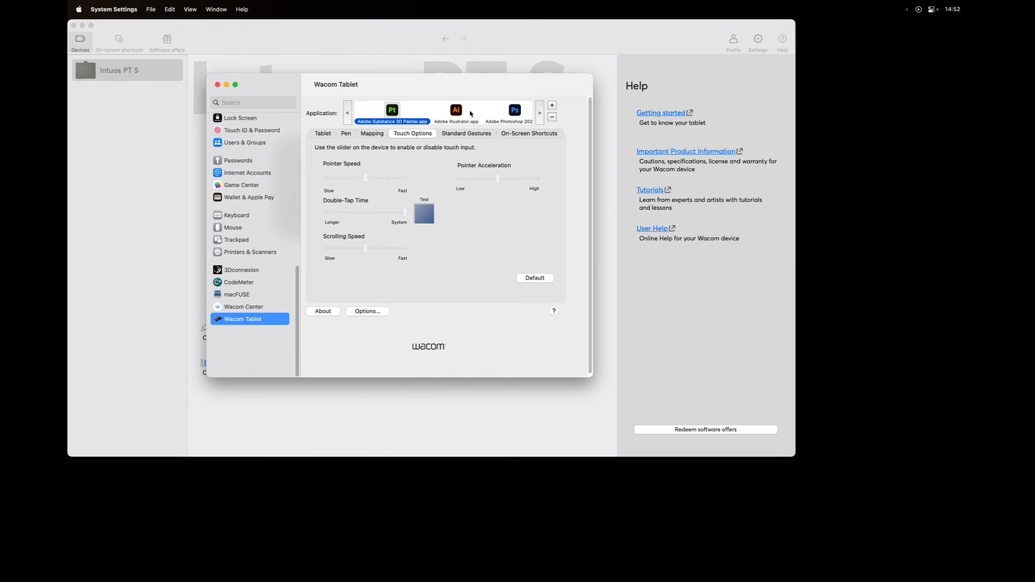
Step: Review the standard gestures for Substance 3D Painter, including one-finger Tap to click and the three-finger options
{"action": "left_click", "coordinate": [455, 135]}
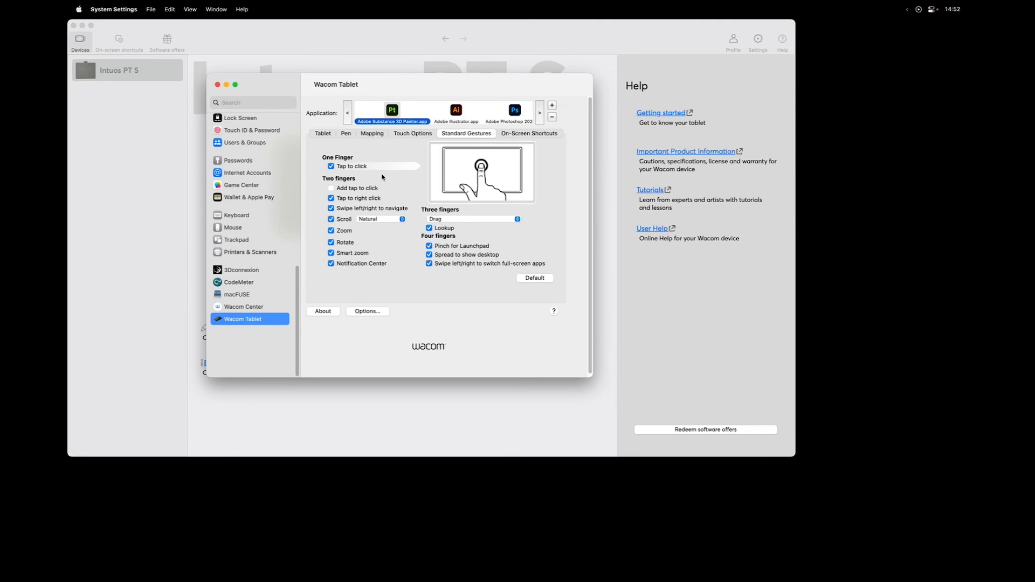
{"action": "left_click", "coordinate": [331, 167]}
{"action": "left_click", "coordinate": [331, 166]}
{"action": "left_click", "coordinate": [331, 166]}
{"action": "left_click", "coordinate": [330, 166]}
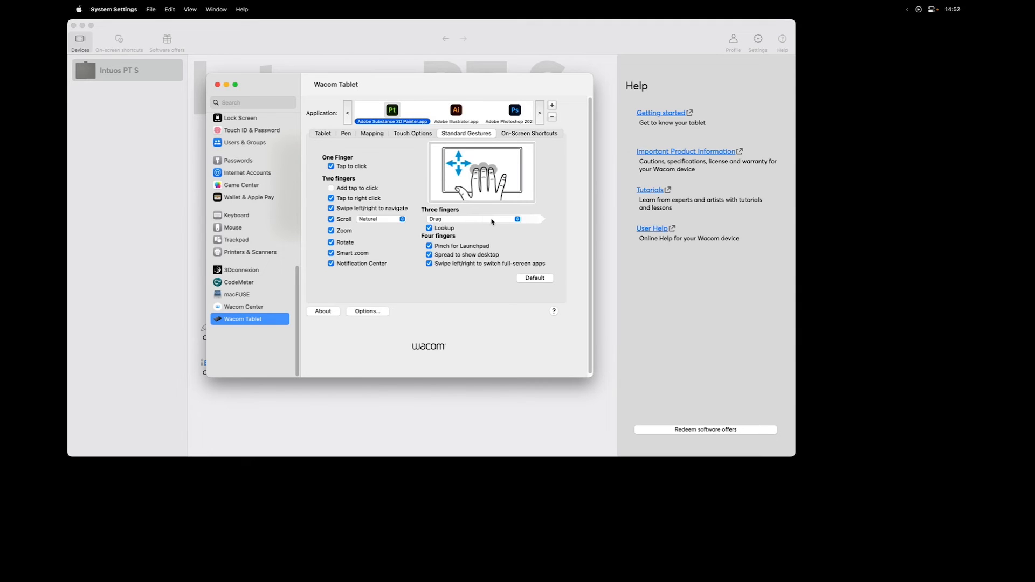
{"action": "left_click", "coordinate": [454, 221]}
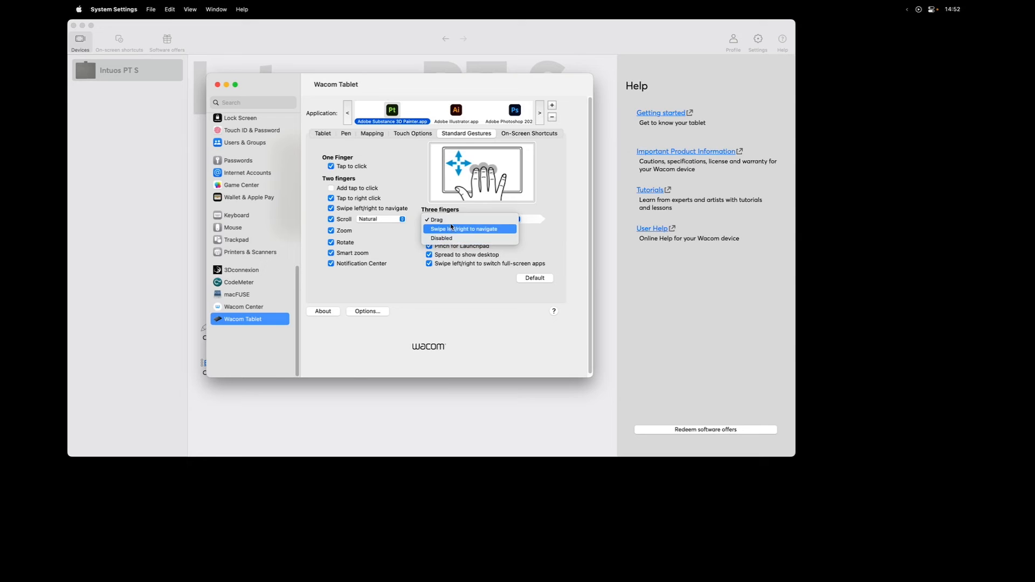
{"action": "left_click", "coordinate": [548, 210]}
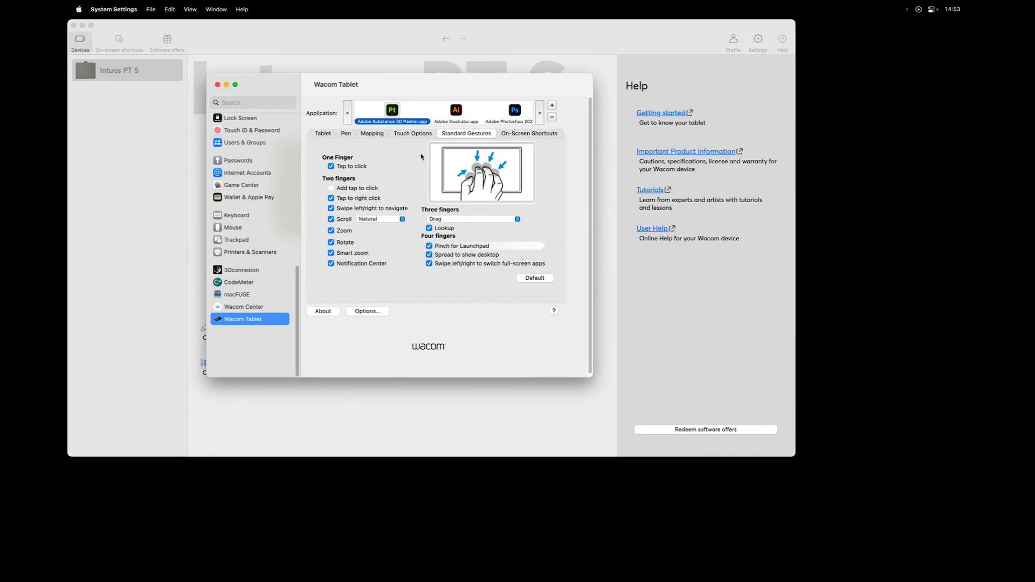
Step: Examine the key assignments of the Adobe Animate Tools and Brush tools on-screen shortcut panels
{"action": "left_click", "coordinate": [513, 135]}
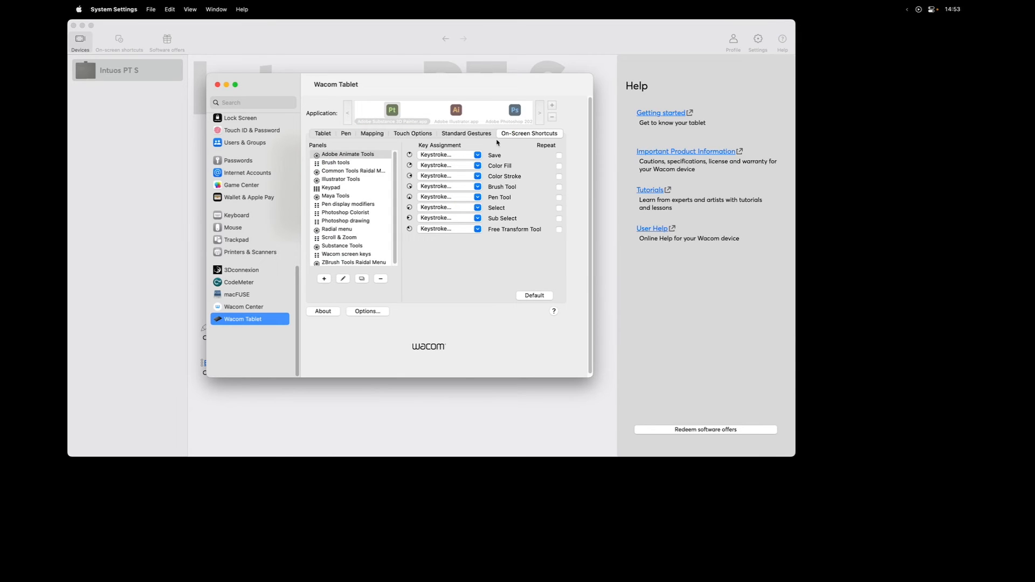
{"action": "left_click", "coordinate": [345, 156]}
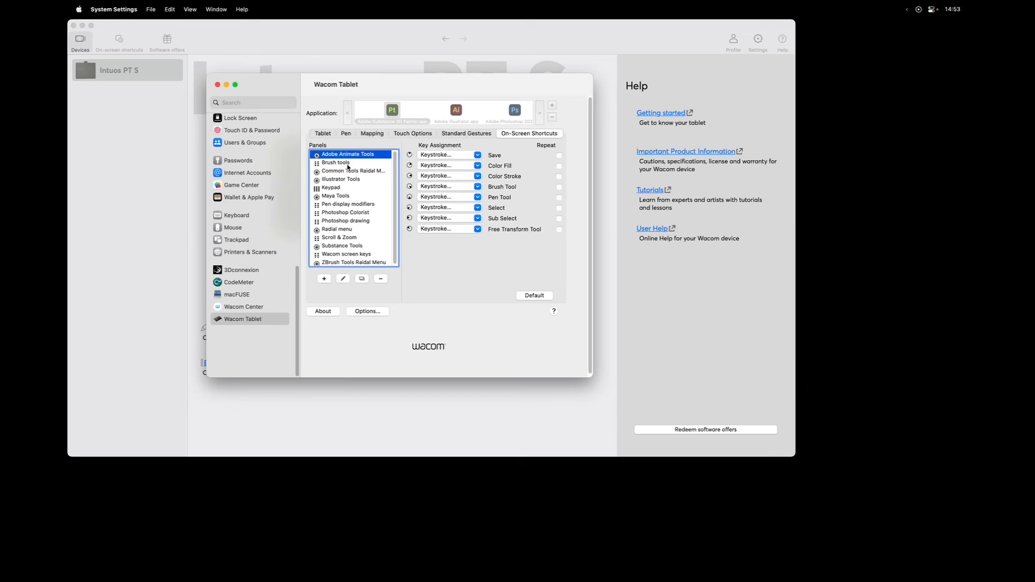
{"action": "left_click", "coordinate": [348, 165]}
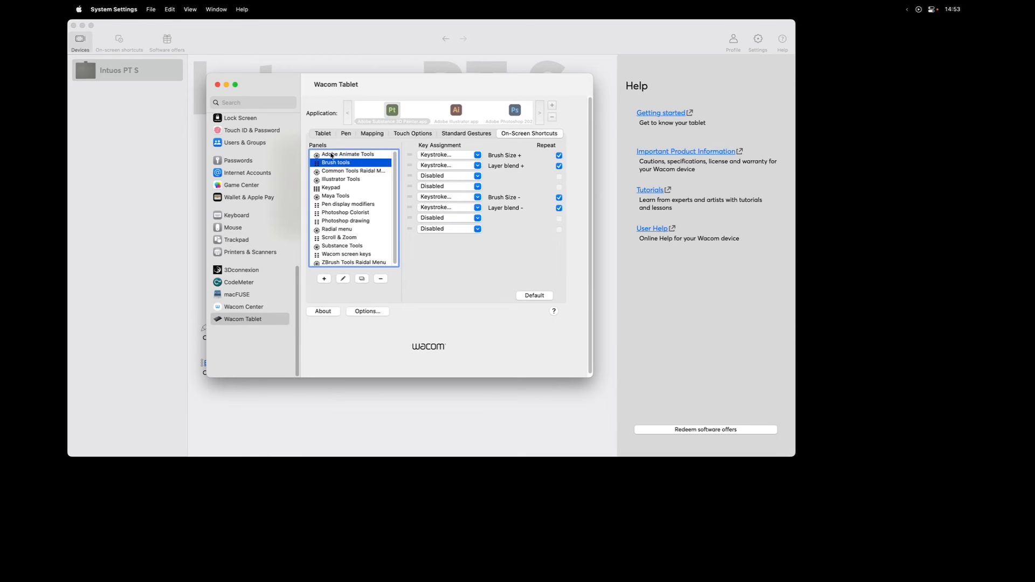
{"action": "left_click", "coordinate": [331, 155]}
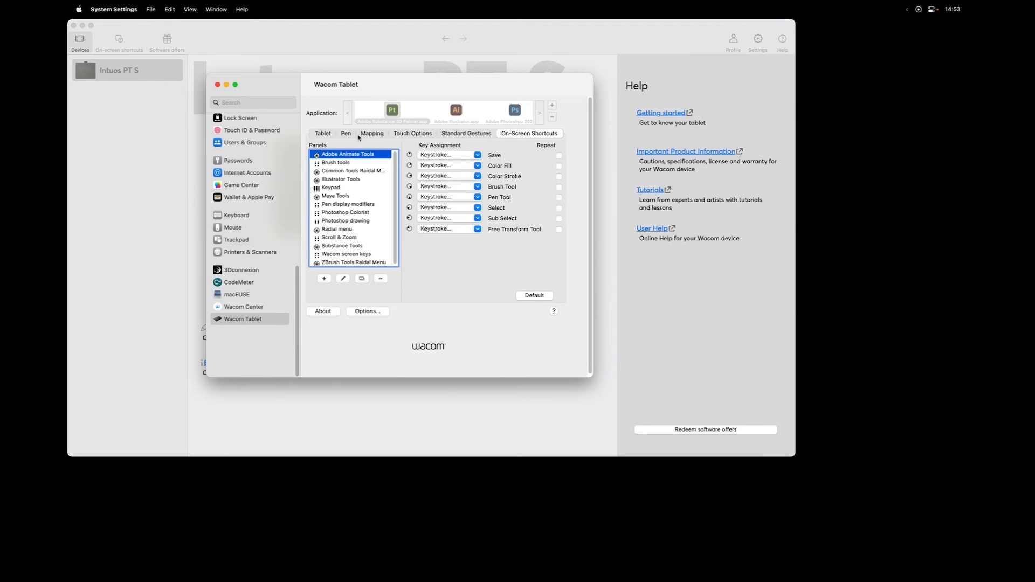
Step: Assign the Brush tools on-screen shortcut panel to the lower-right ExpressKey for all other applications
{"action": "left_click", "coordinate": [322, 134]}
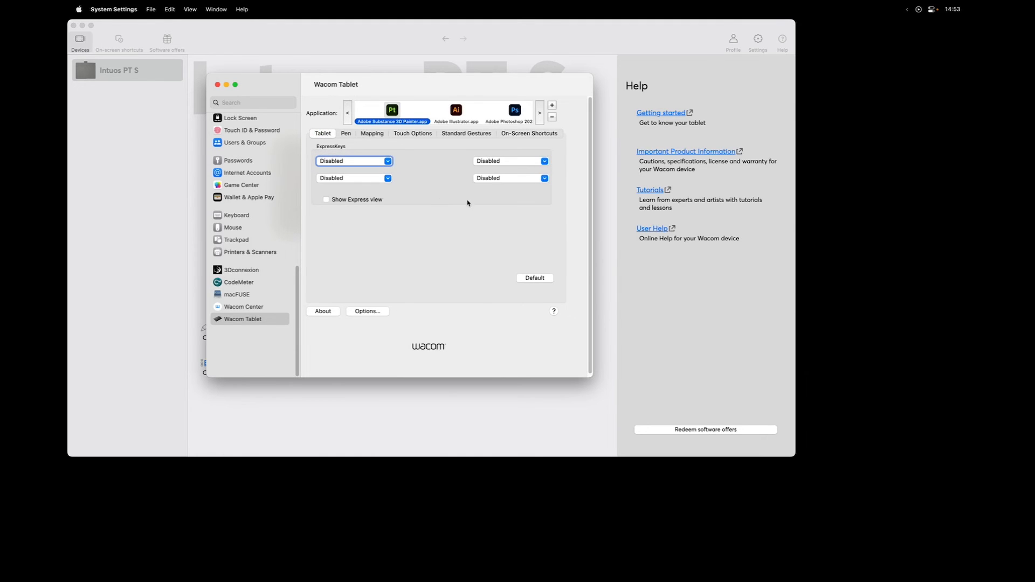
{"action": "left_click", "coordinate": [345, 113]}
{"action": "left_click", "coordinate": [345, 113]}
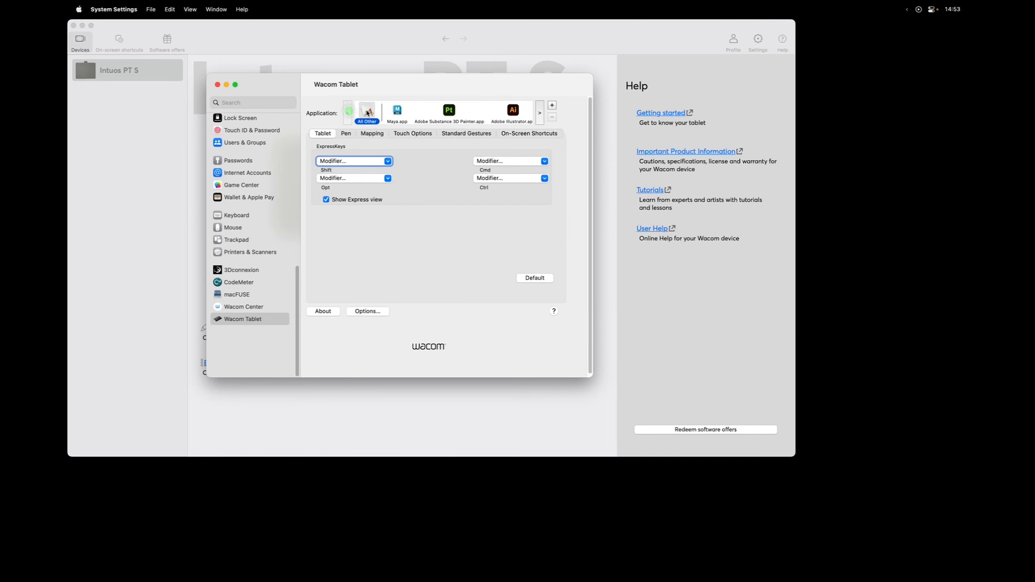
{"action": "left_click", "coordinate": [490, 180]}
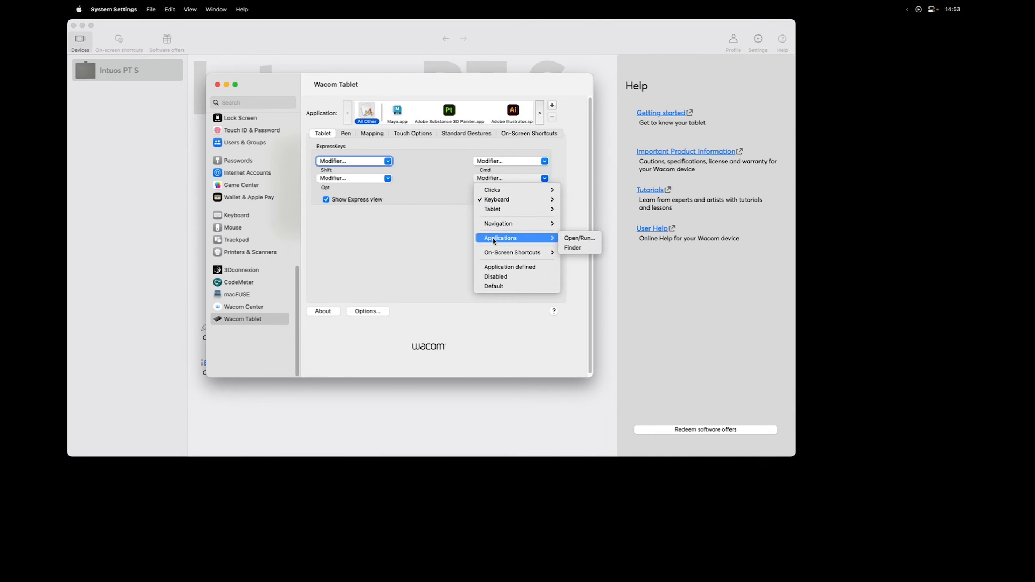
{"action": "mouse_move", "coordinate": [520, 257]}
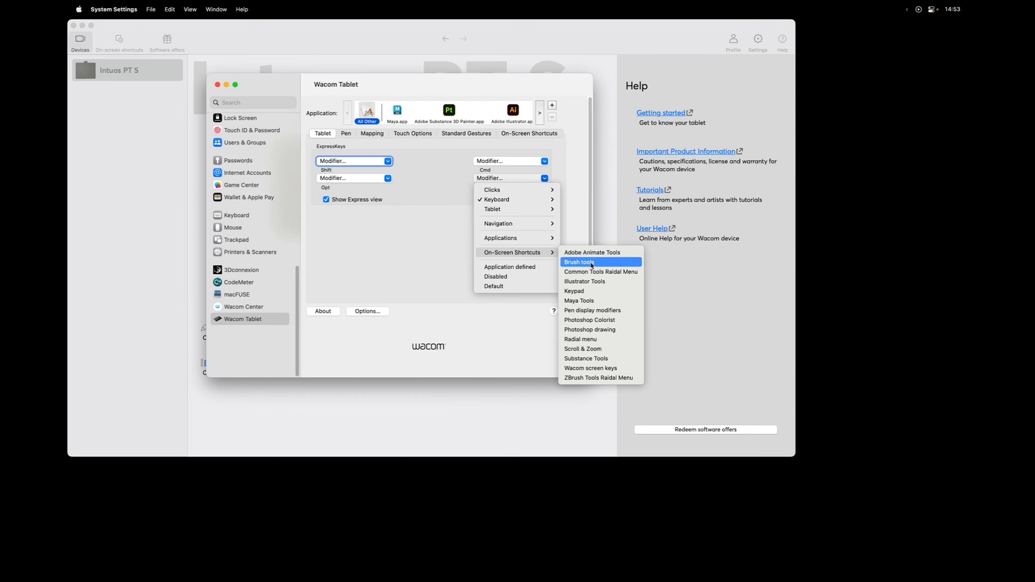
{"action": "left_click", "coordinate": [591, 263]}
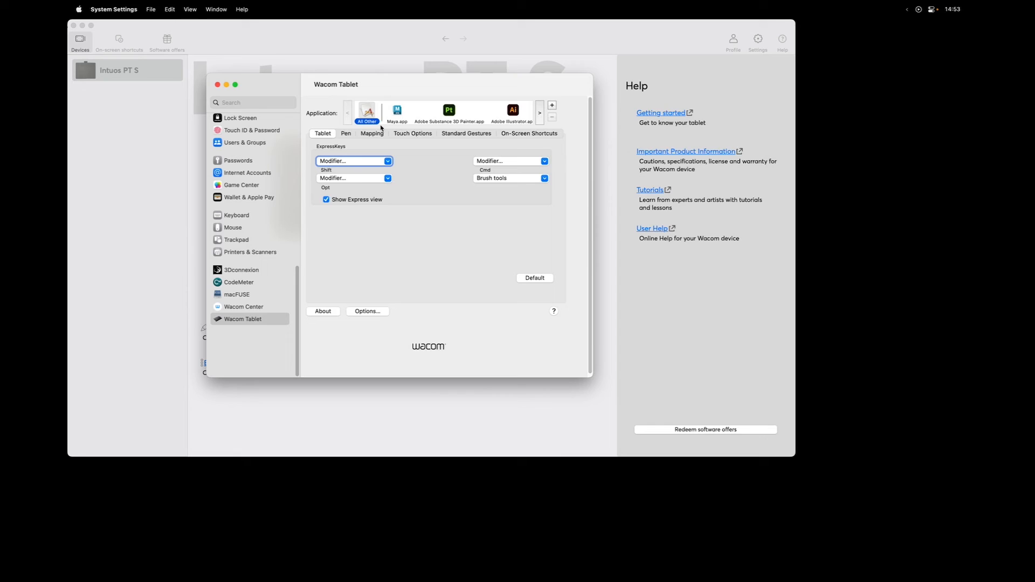
Step: Display the Brush tools panel on screen, place it below the key assignments and compare it with its configured shortcuts
{"action": "left_click", "coordinate": [511, 135]}
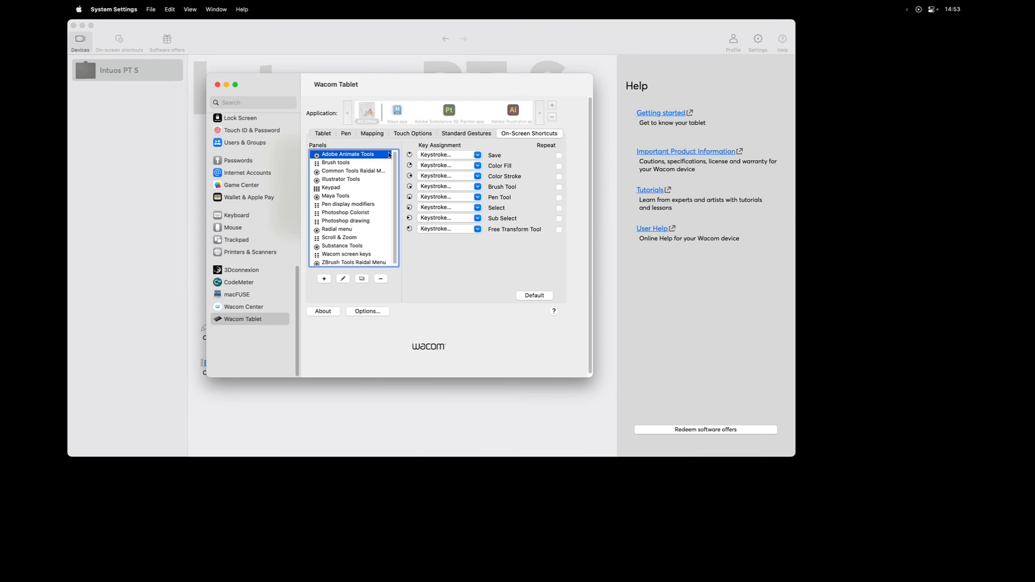
{"action": "key", "text": "super"}
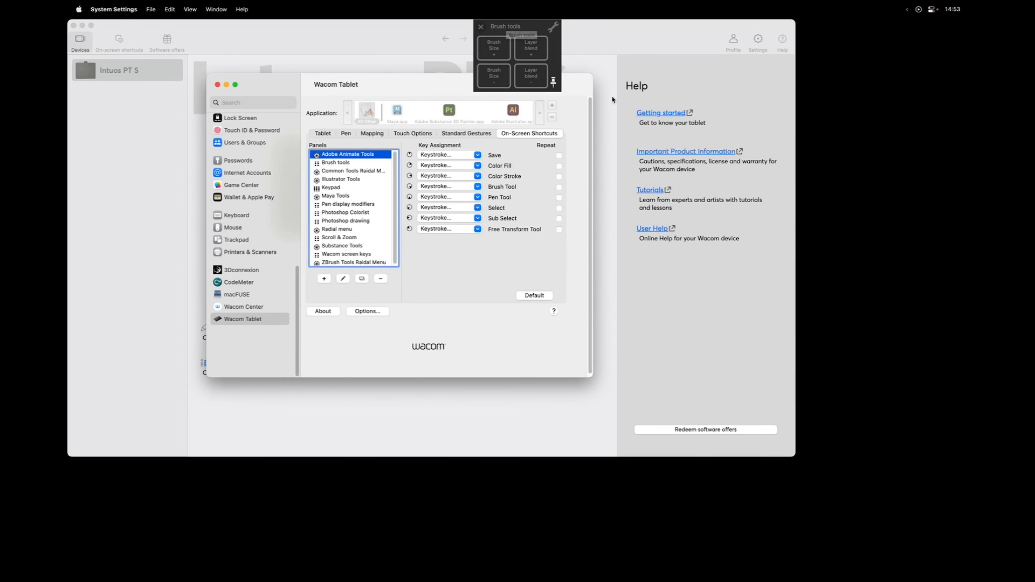
{"action": "mouse_move", "coordinate": [521, 28]}
{"action": "left_mouse_down"}
{"action": "mouse_move", "coordinate": [518, 122]}
{"action": "mouse_move", "coordinate": [455, 251]}
{"action": "left_mouse_up"}
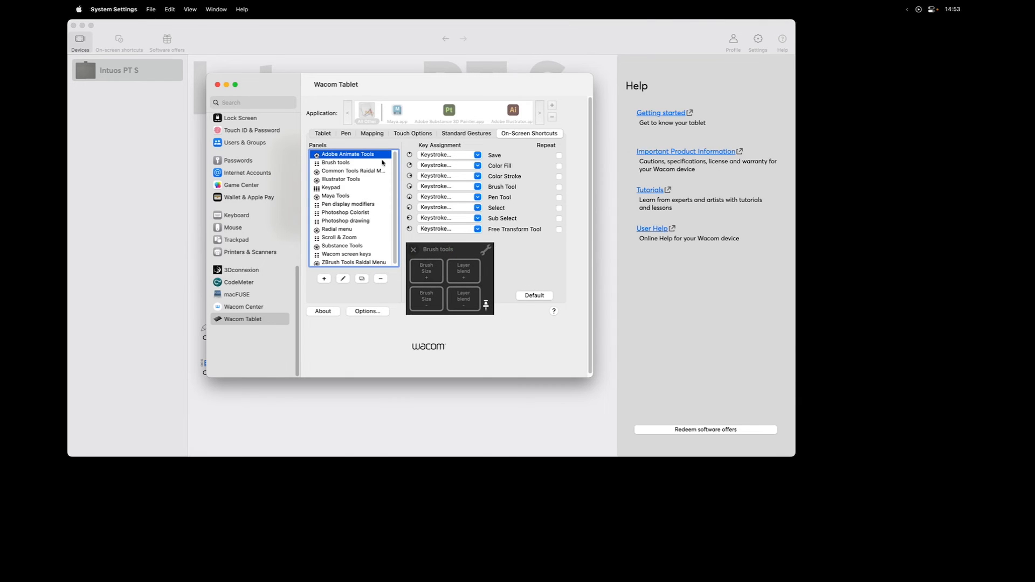
{"action": "left_click", "coordinate": [340, 163]}
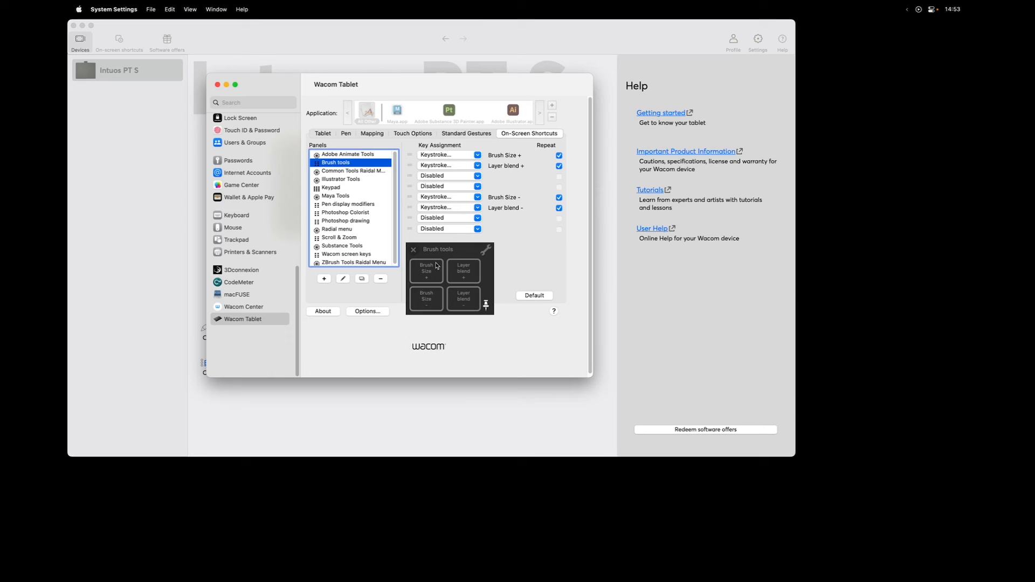
{"action": "left_click_drag", "start_coordinate": [445, 252], "coordinate": [457, 253]}
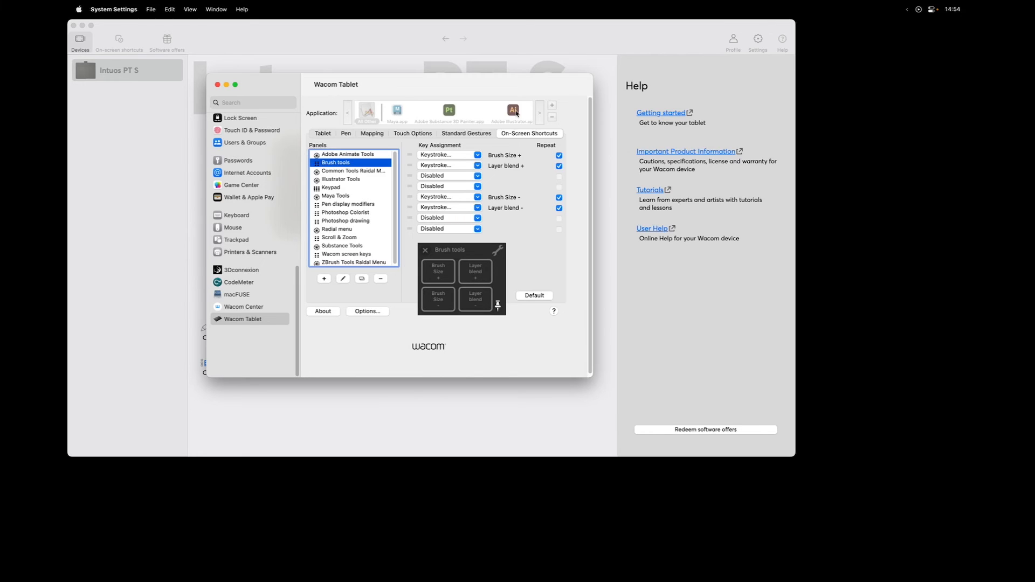
Step: Assign Precision mode to the third key of the Brush tools panel, accepting its precision settings
{"action": "left_click", "coordinate": [454, 177]}
{"action": "mouse_move", "coordinate": [469, 190]}
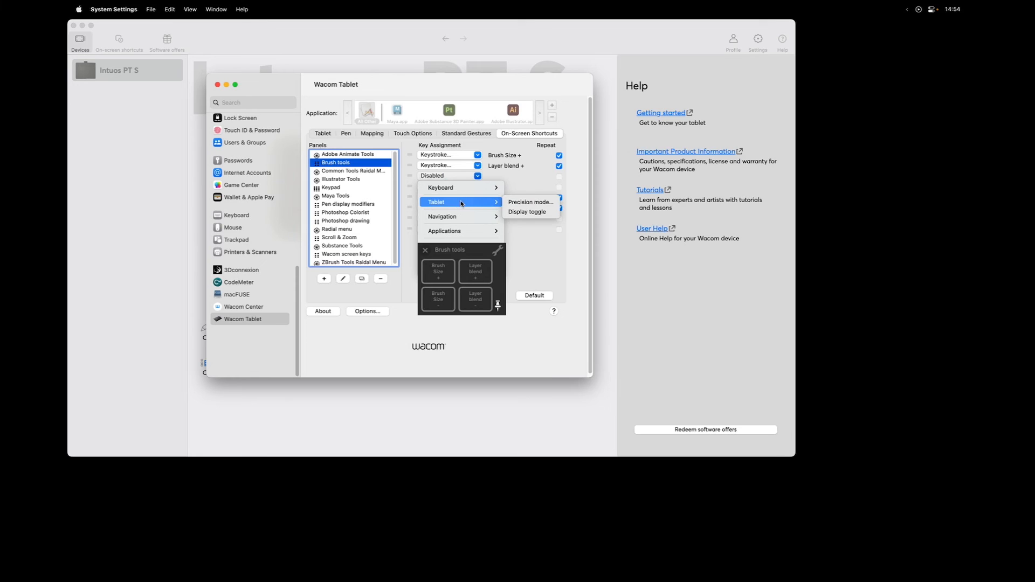
{"action": "left_click", "coordinate": [531, 202]}
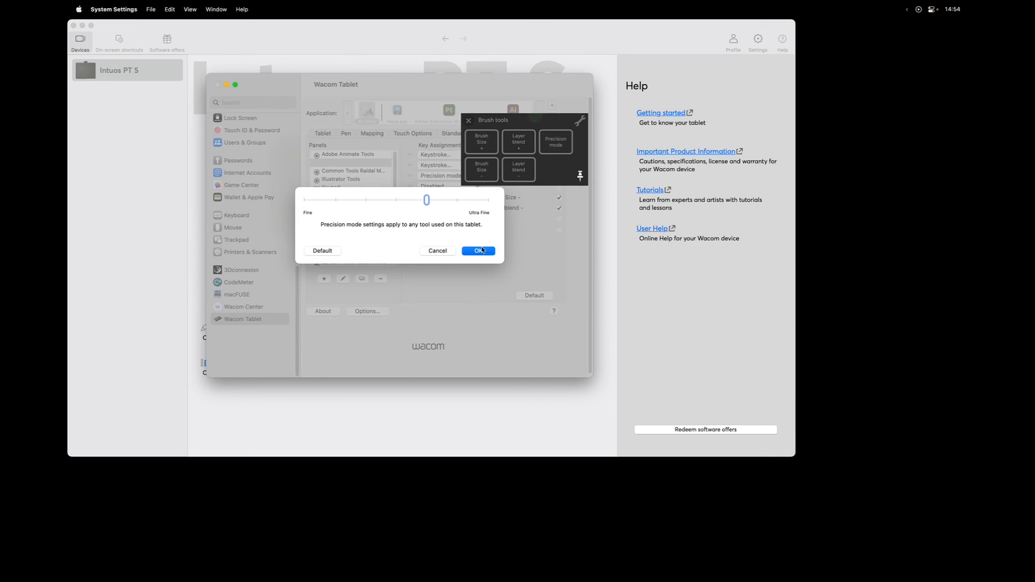
{"action": "left_click", "coordinate": [481, 249]}
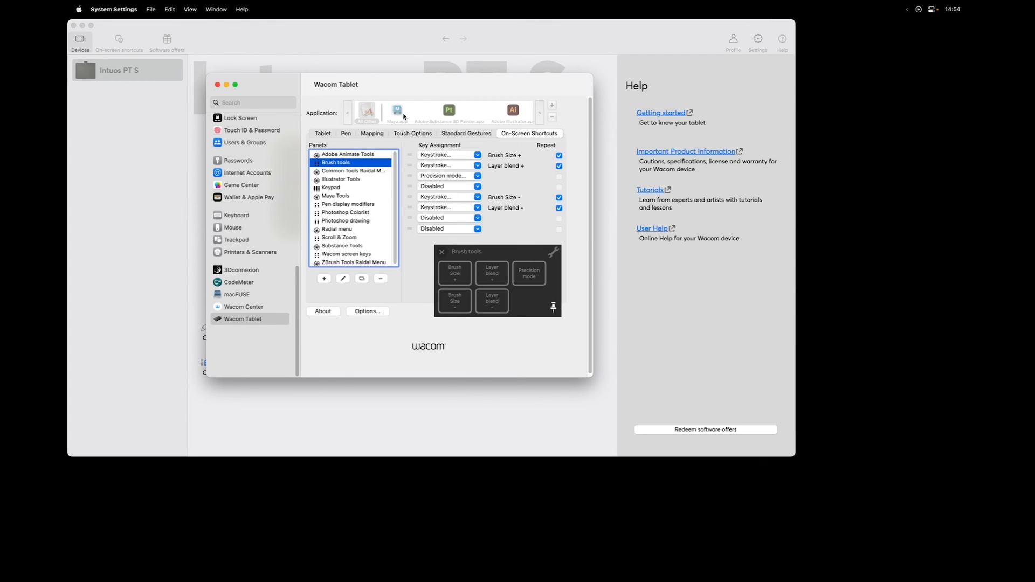
Step: View the Adobe Animate Tools and Common Tools Raidal Menu assignments and close the floating Brush tools panel
{"action": "left_click", "coordinate": [374, 156]}
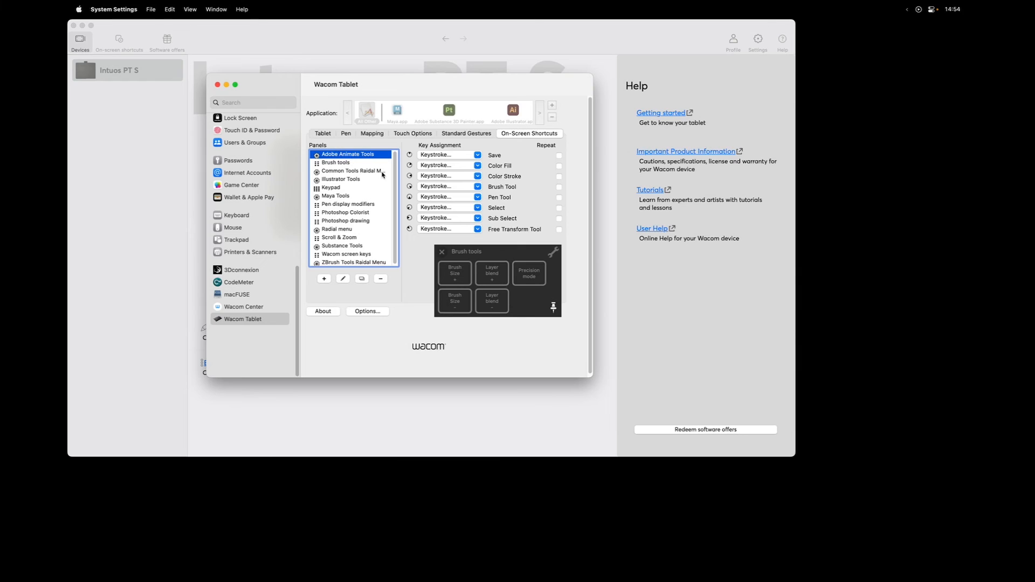
{"action": "left_click", "coordinate": [364, 171]}
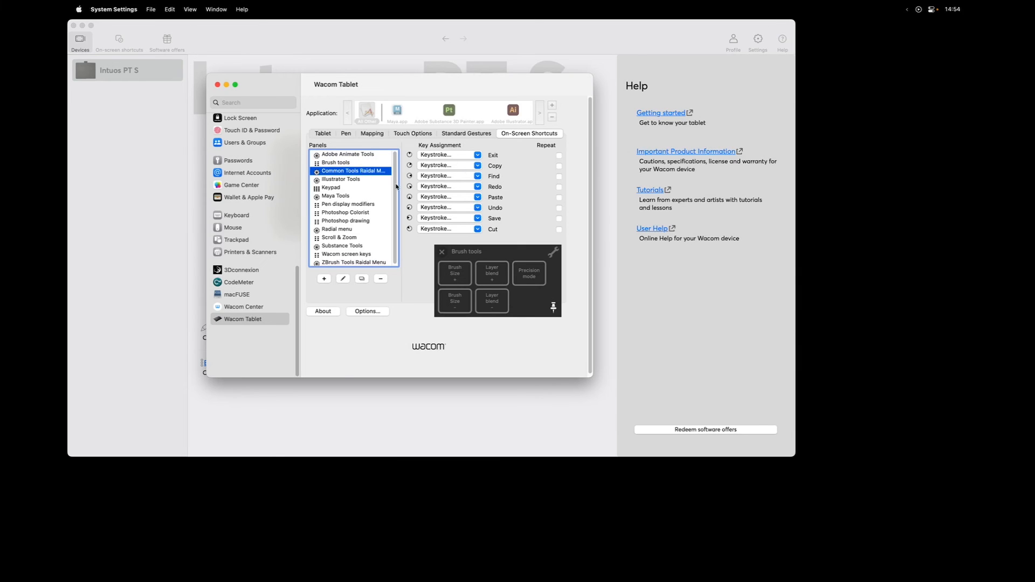
{"action": "left_click", "coordinate": [442, 252]}
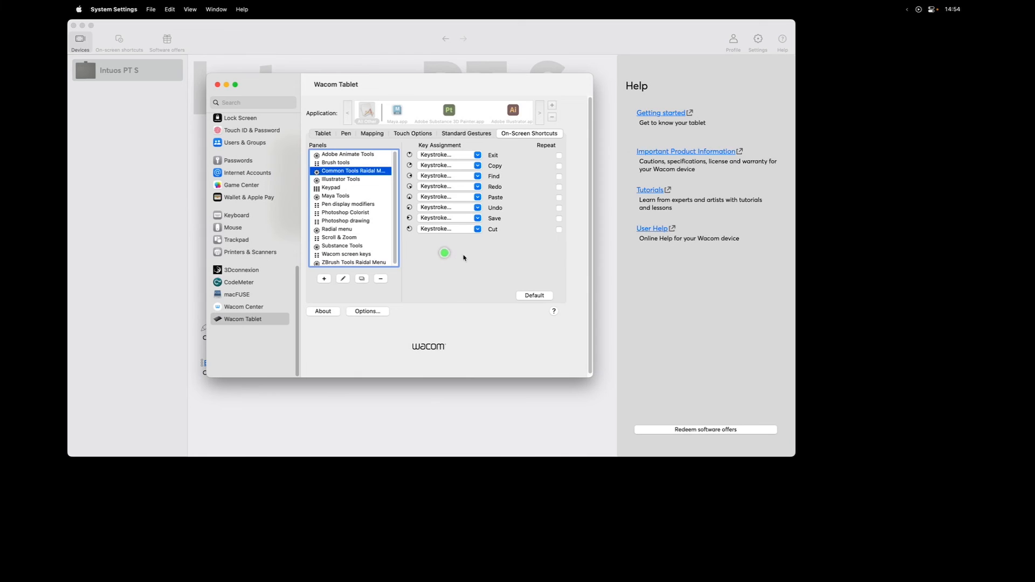
Step: Assign the Common Tools Raidal Menu to the lower-right ExpressKey for all other applications
{"action": "left_click", "coordinate": [322, 133]}
{"action": "left_click", "coordinate": [513, 179]}
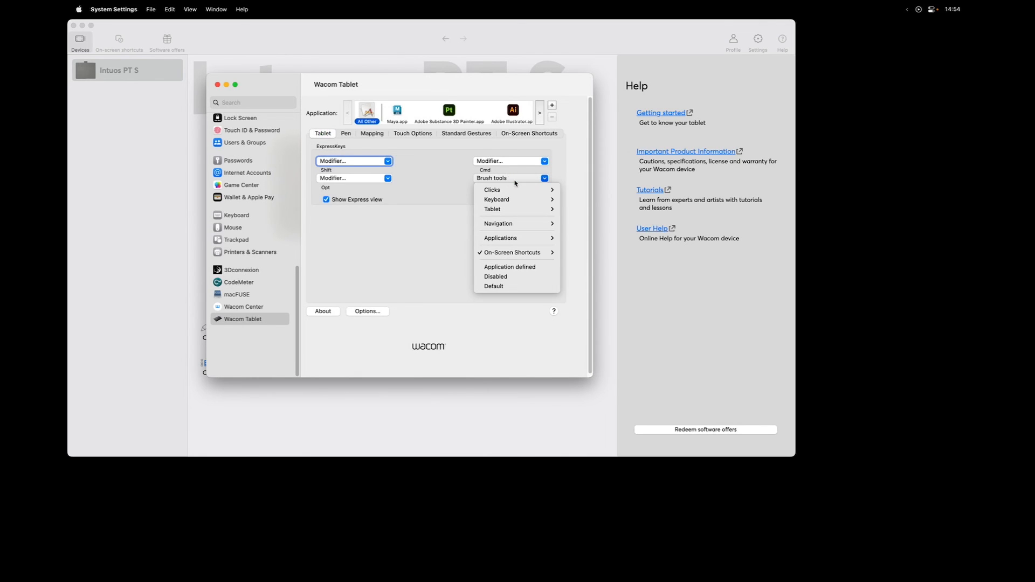
{"action": "mouse_move", "coordinate": [509, 253]}
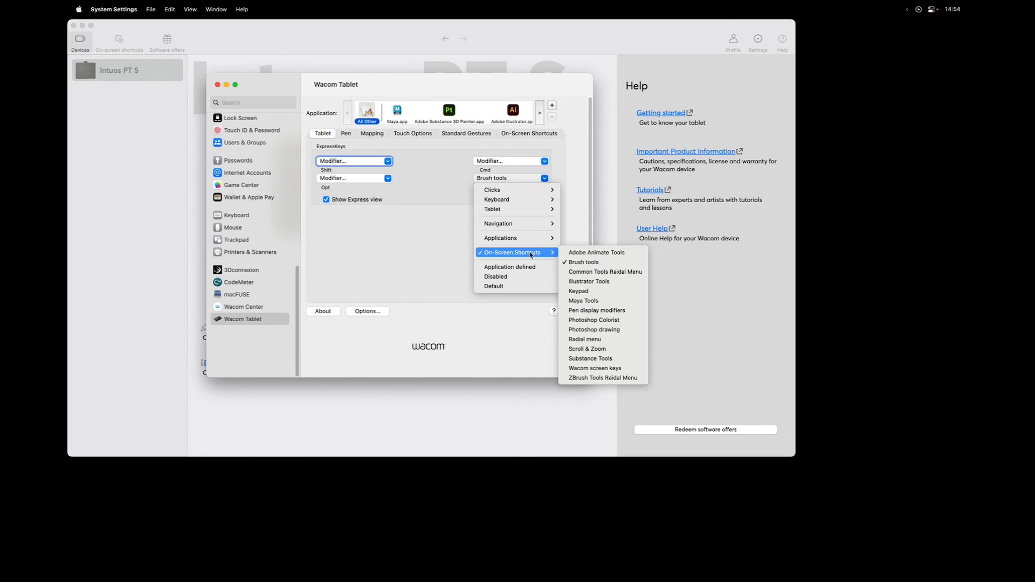
{"action": "left_click", "coordinate": [599, 271]}
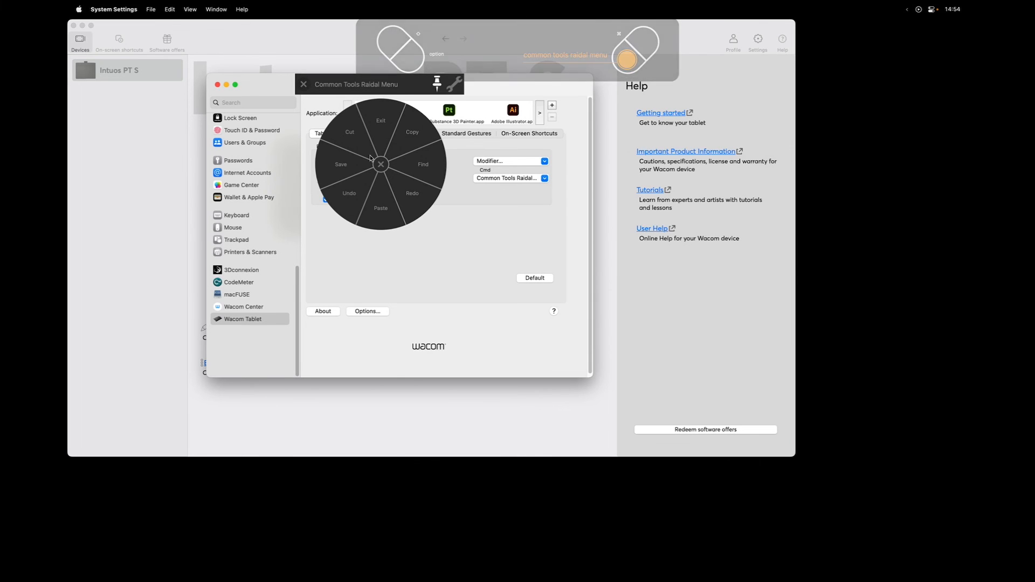
Step: Close System Settings and the displayed radial menu, and reopen the tablet's pen and ExpressKey settings for review
{"action": "key", "text": "super+q"}
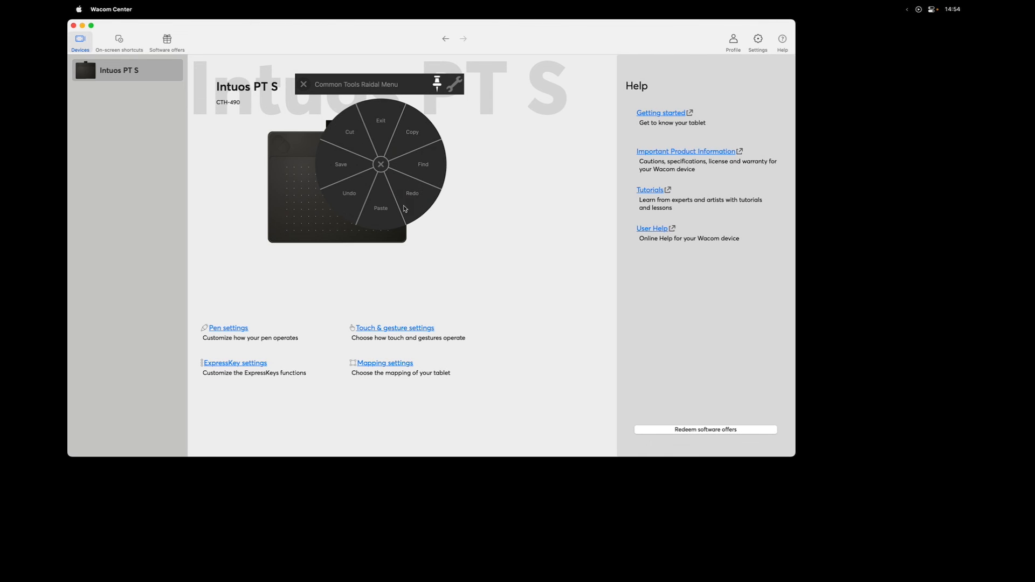
{"action": "left_click", "coordinate": [380, 164]}
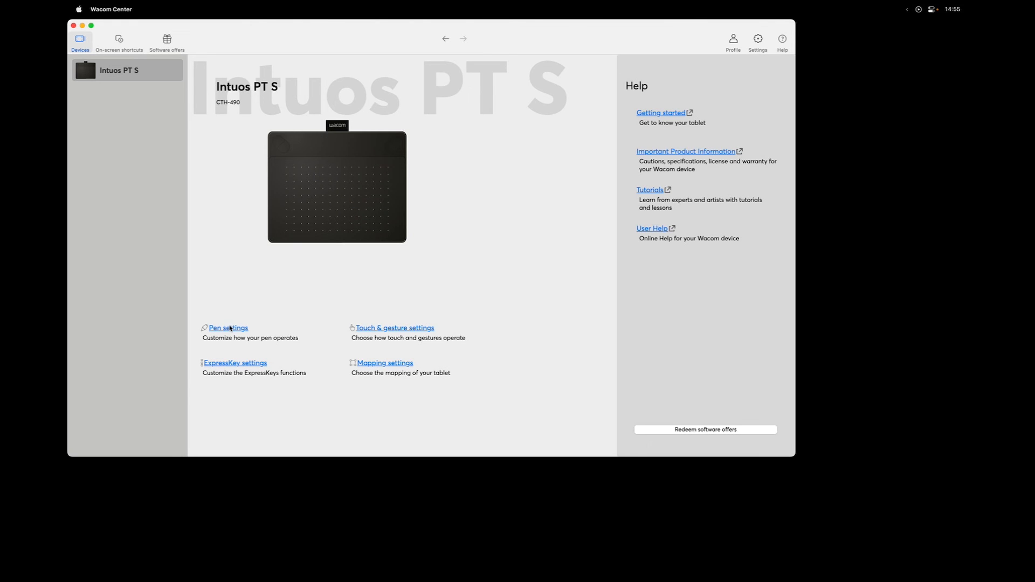
{"action": "left_click", "coordinate": [236, 326]}
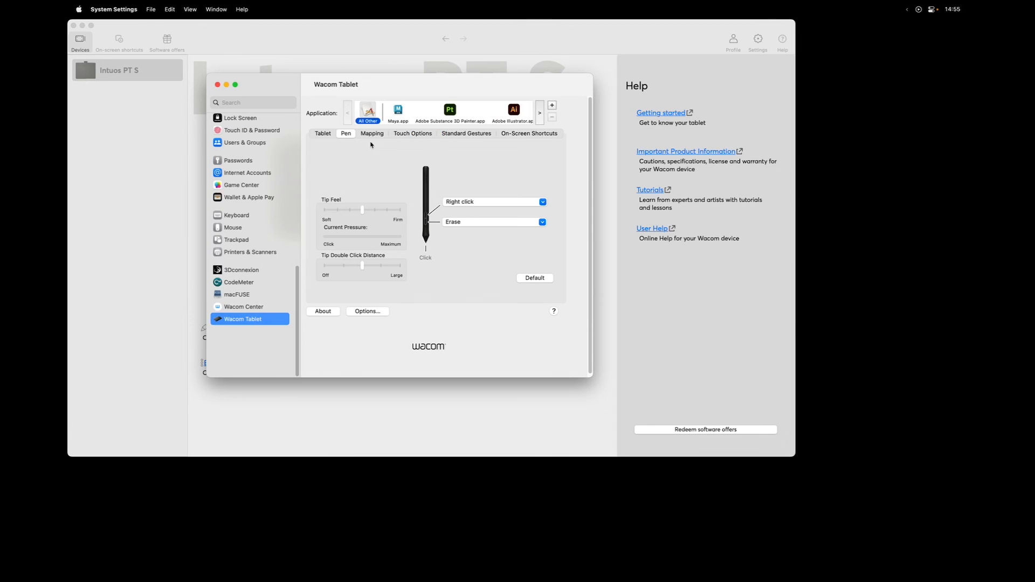
{"action": "left_click", "coordinate": [322, 133]}
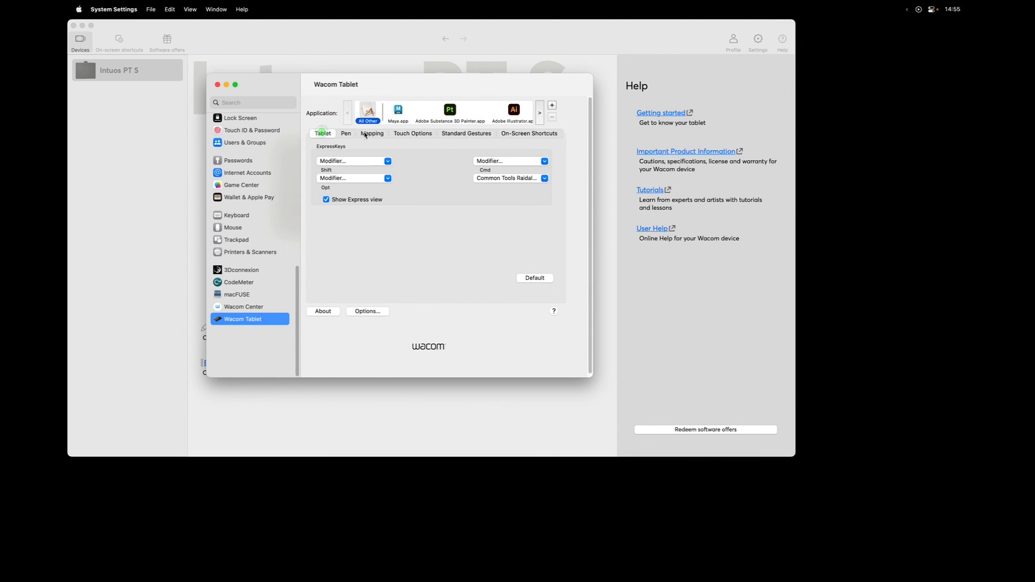
{"action": "left_click", "coordinate": [346, 133]}
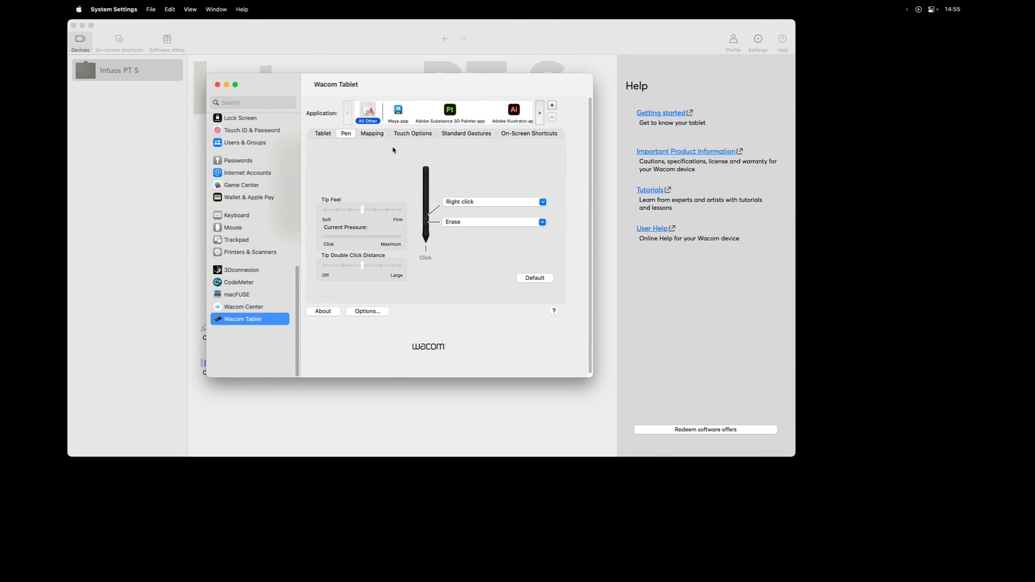
Step: Display the Common Tools Raidal Menu over the pen settings and dismiss it
{"action": "middle_click", "coordinate": [393, 153]}
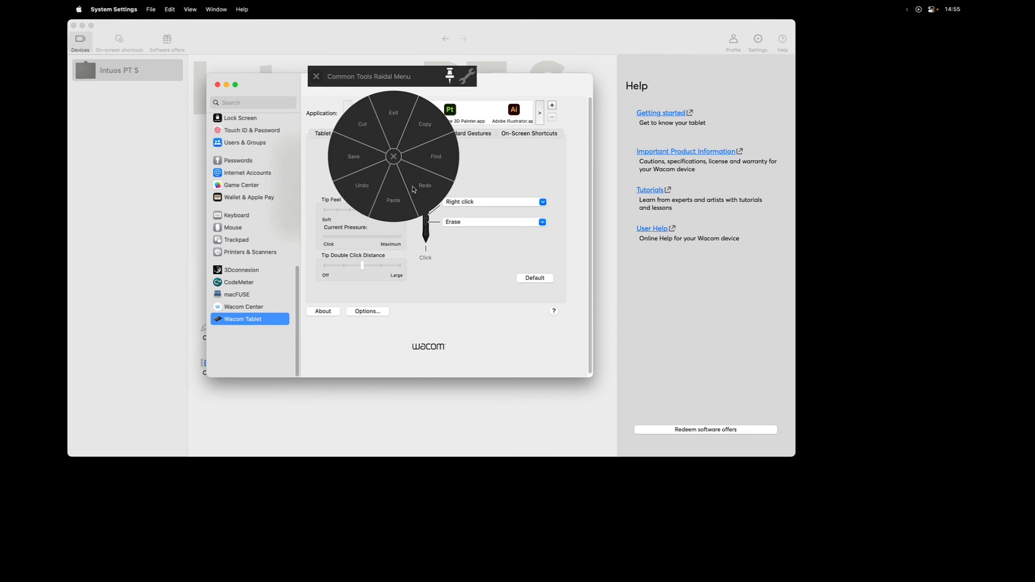
{"action": "left_click", "coordinate": [394, 157]}
Step: Review the on-screen shortcut assignments of the Illustrator Tools, Keypad, Maya Tools and Pen display modifiers panels
{"action": "left_click", "coordinate": [543, 134]}
{"action": "left_click", "coordinate": [371, 178]}
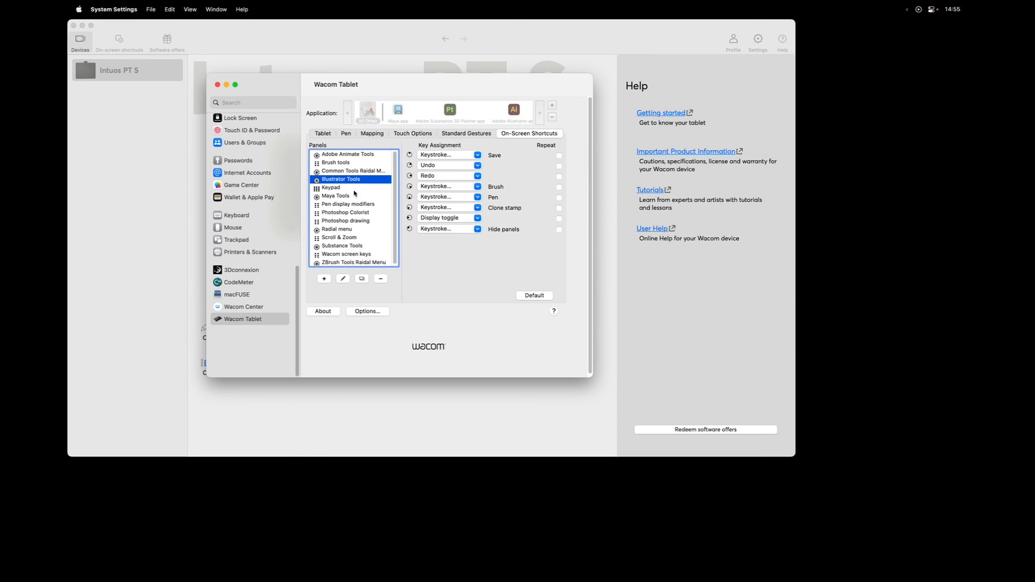
{"action": "left_click", "coordinate": [366, 187]}
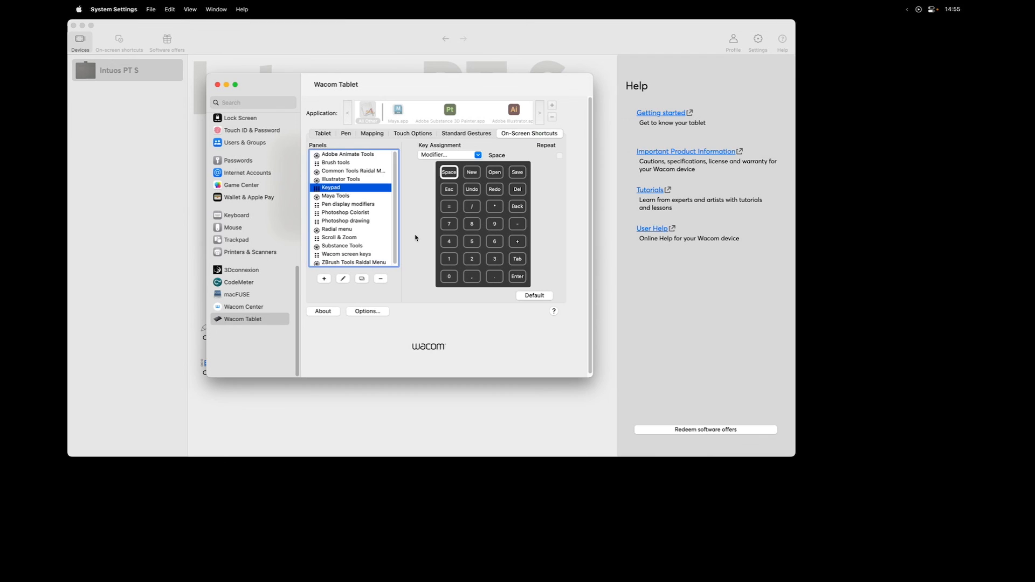
{"action": "left_click", "coordinate": [335, 195]}
{"action": "left_click", "coordinate": [357, 204]}
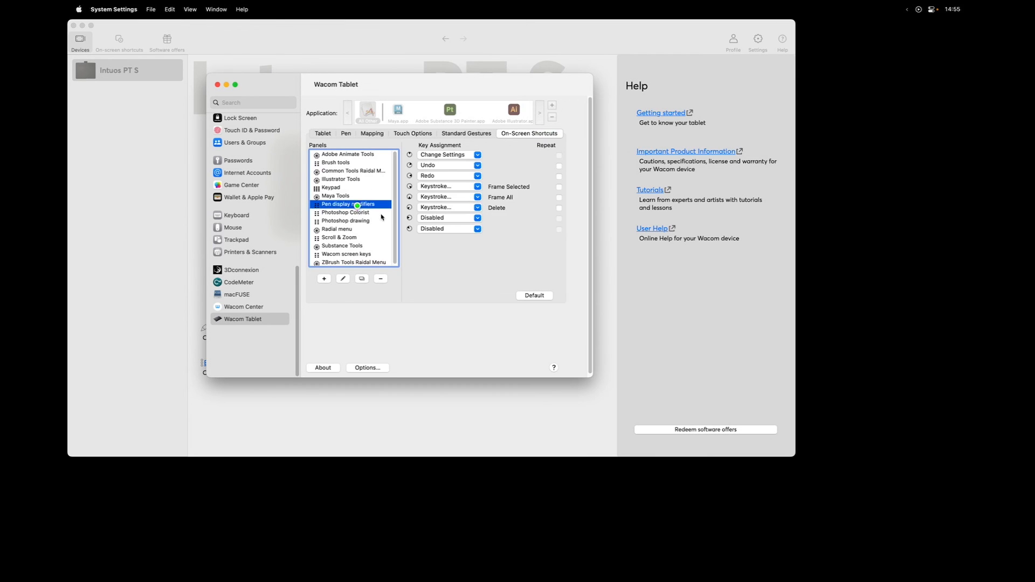
Step: Review the key assignments of the Photoshop drawing, Photoshop Colorist, Wacom screen keys and ZBrush Tools Raidal Menu panels
{"action": "left_click", "coordinate": [356, 220]}
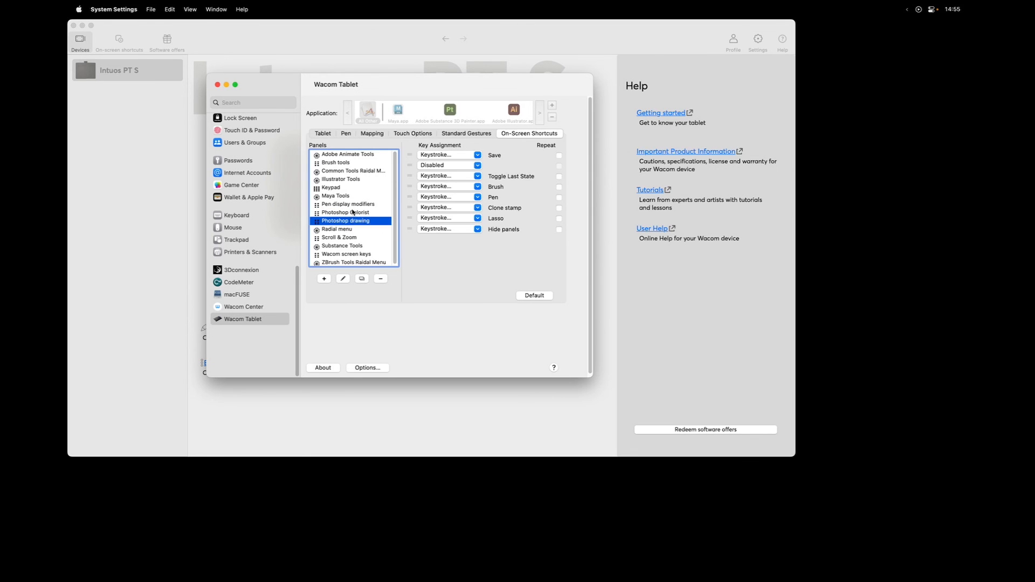
{"action": "left_click", "coordinate": [368, 214]}
{"action": "left_click", "coordinate": [368, 221]}
{"action": "left_click", "coordinate": [380, 254]}
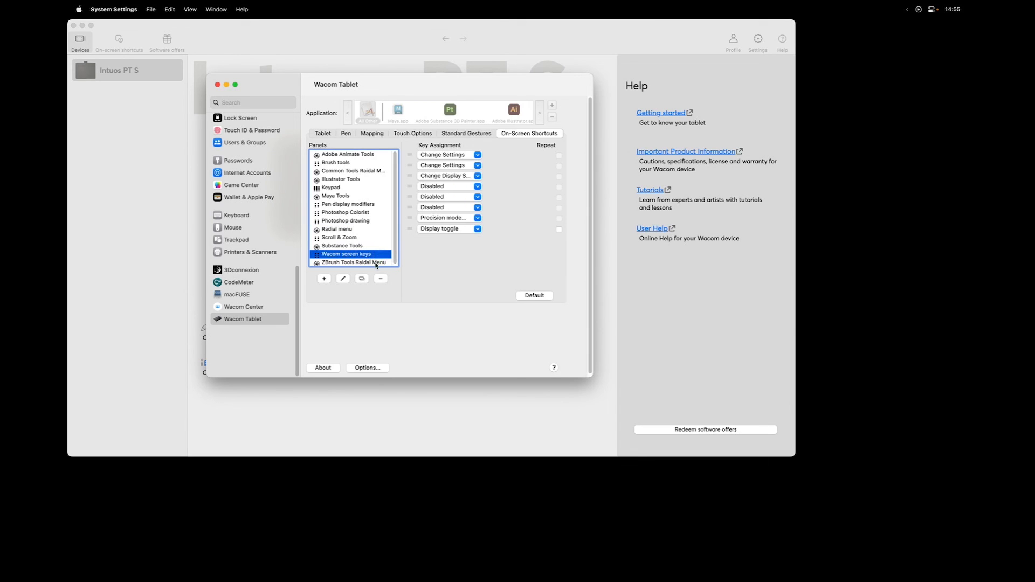
{"action": "left_click", "coordinate": [378, 263]}
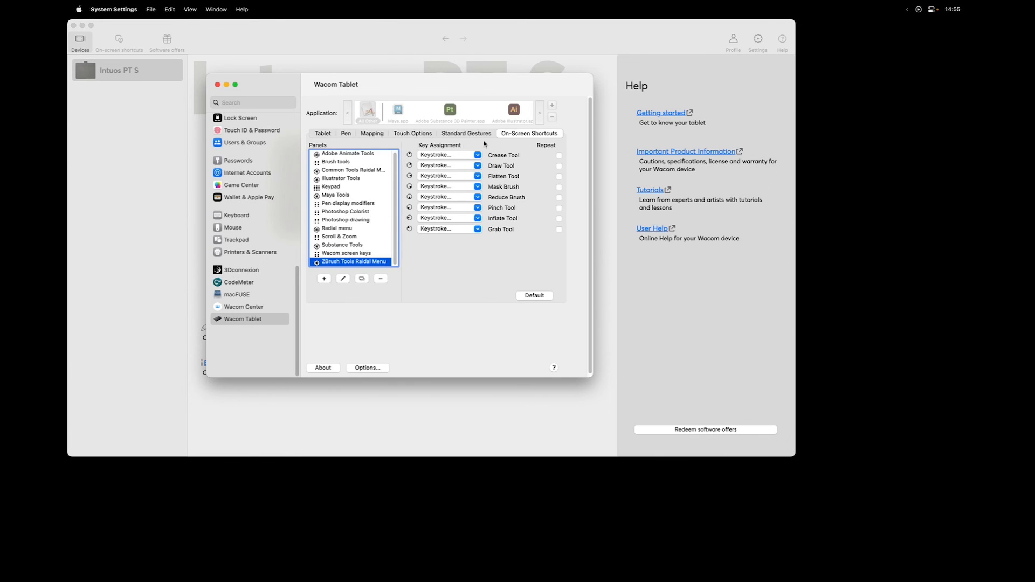
Step: Return to the ExpressKey settings, view the general options for all tablets and pens, and accept them as they are
{"action": "left_click", "coordinate": [325, 133]}
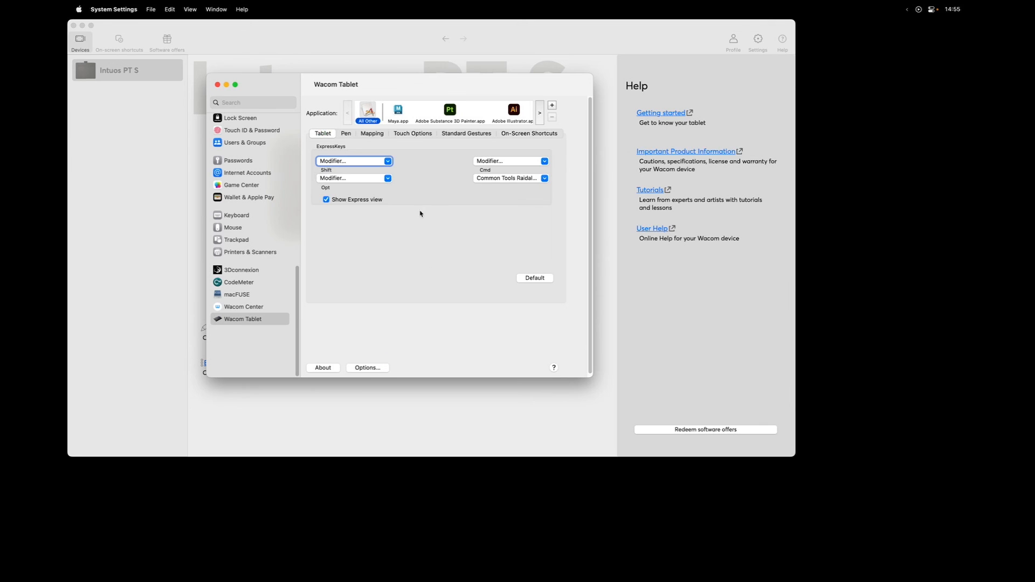
{"action": "left_click", "coordinate": [372, 367]}
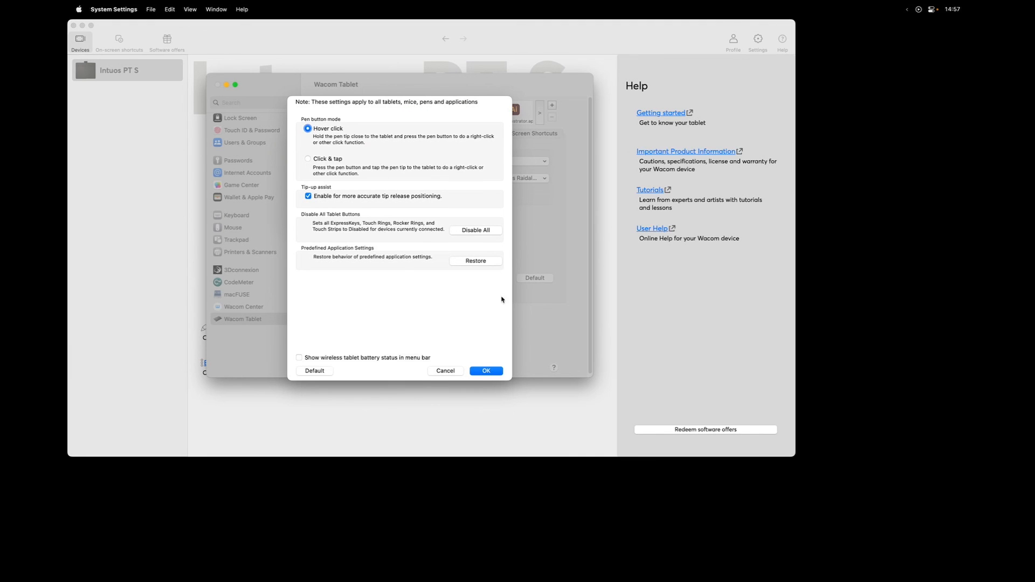
{"action": "key", "text": "Return"}
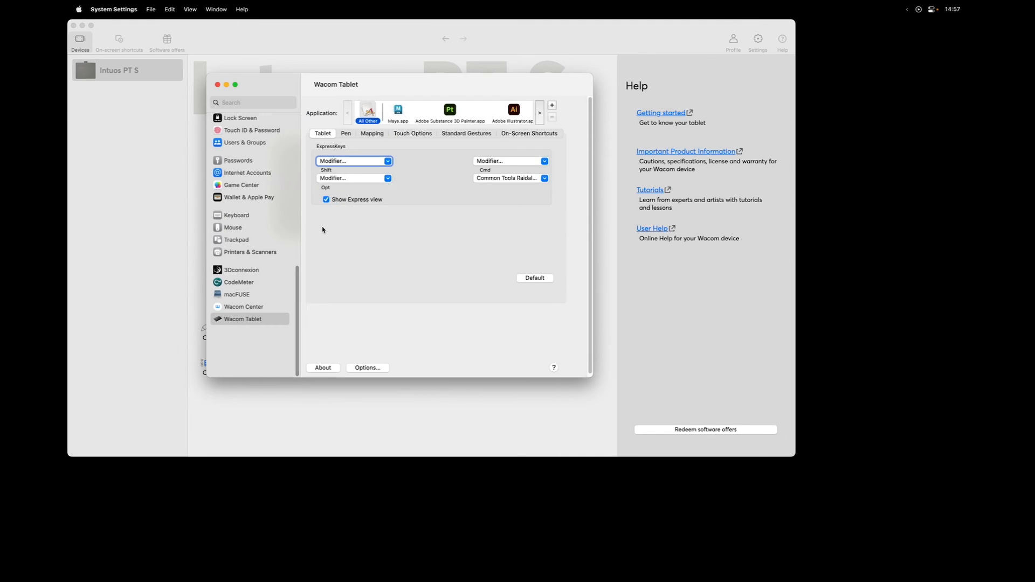
Step: Review the pen, mapping, touch, standard gesture and on-screen shortcut settings, ending back at the ExpressKey settings
{"action": "left_click", "coordinate": [345, 134]}
{"action": "left_click", "coordinate": [372, 134]}
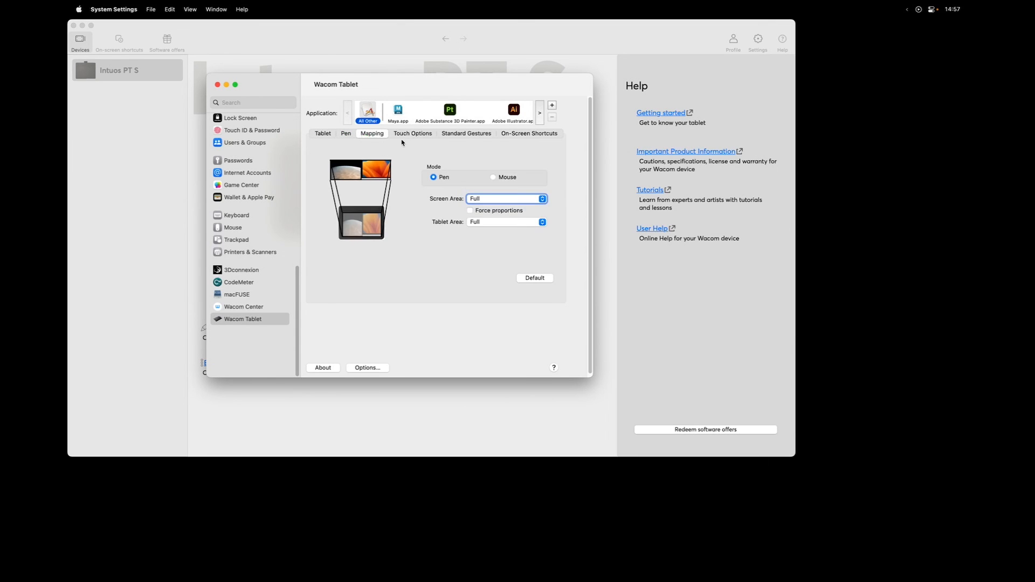
{"action": "left_click", "coordinate": [411, 133]}
{"action": "left_click", "coordinate": [466, 133]}
{"action": "left_click", "coordinate": [528, 133]}
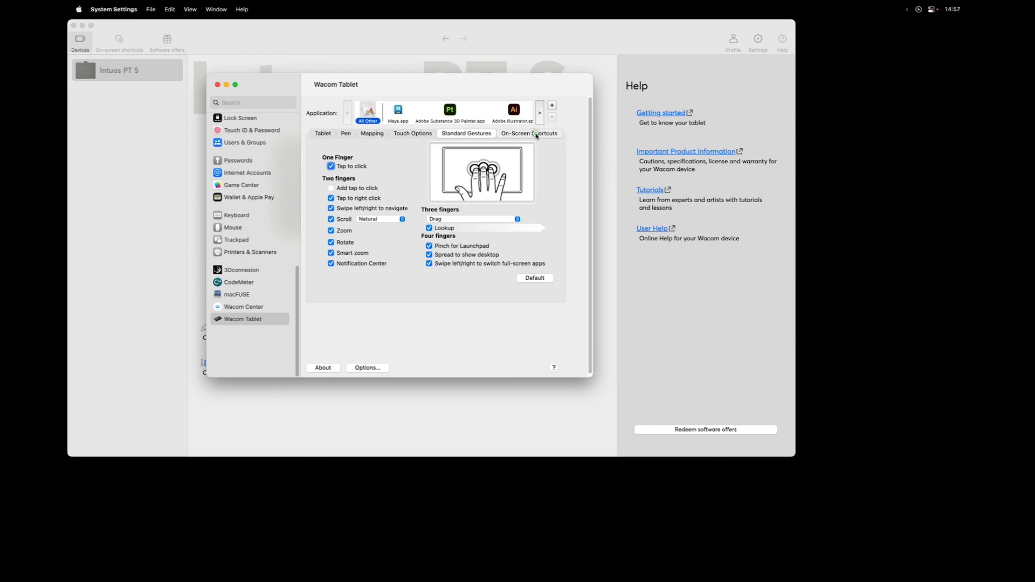
{"action": "left_click", "coordinate": [323, 135]}
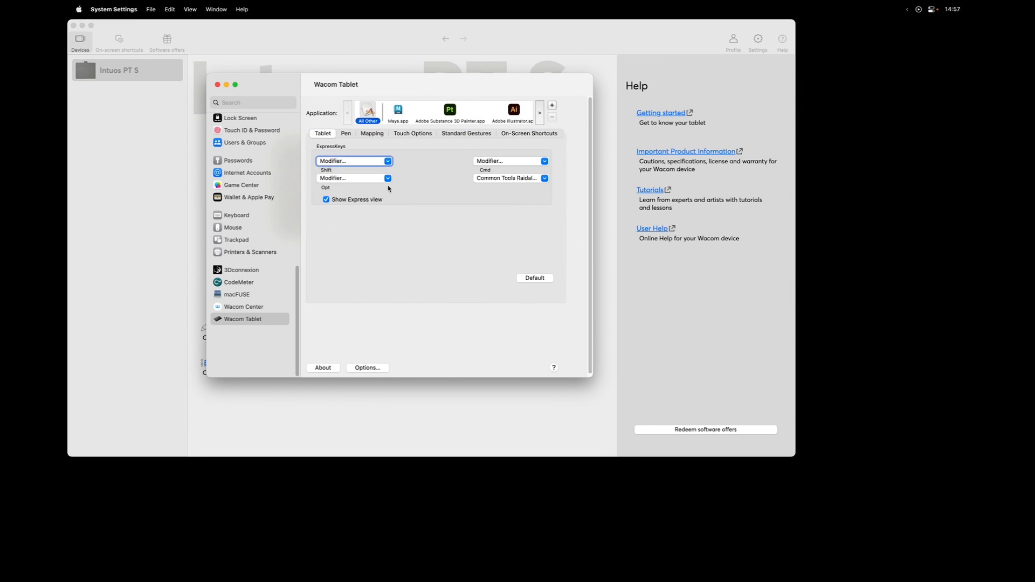